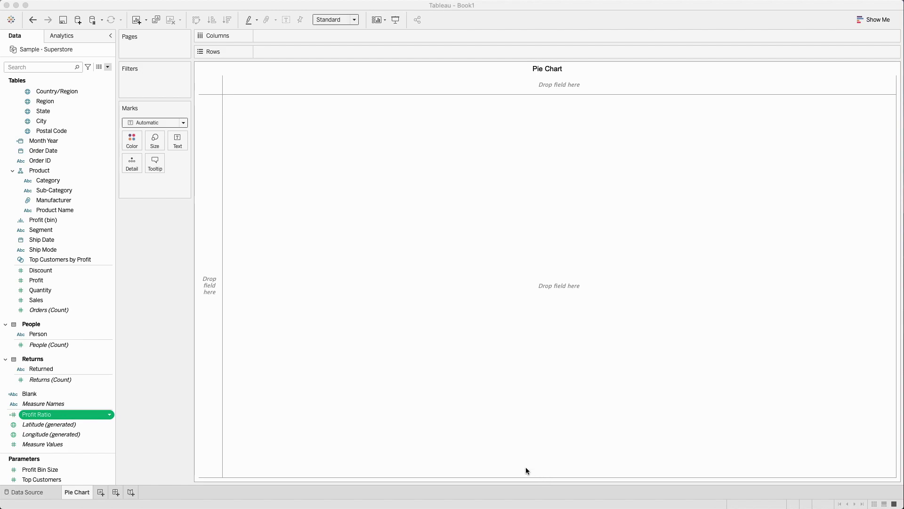
- Start an ad-hoc calculation on the empty Columns shelf of the Pie Chart sheet
double_click(293, 38)
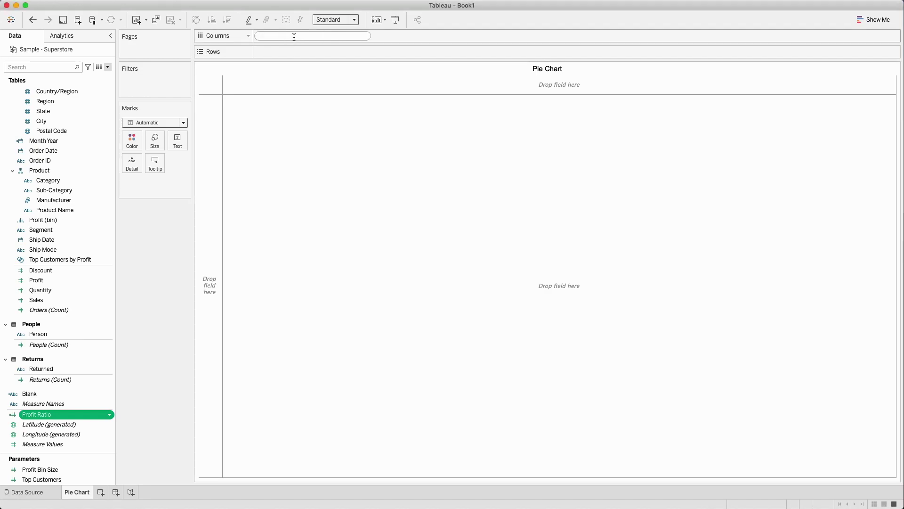
- Place a constant 1 on Columns and convert it to a dimension
type("1")
key("Return")
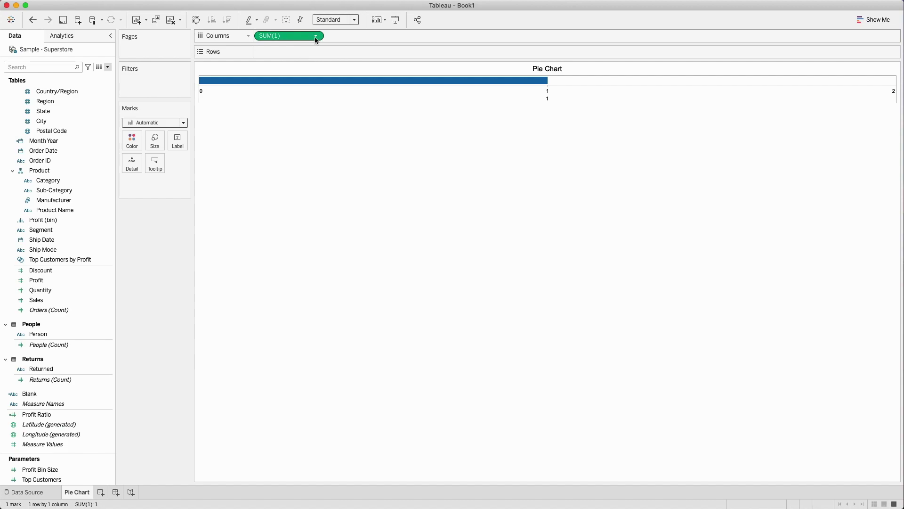
left_click(316, 37)
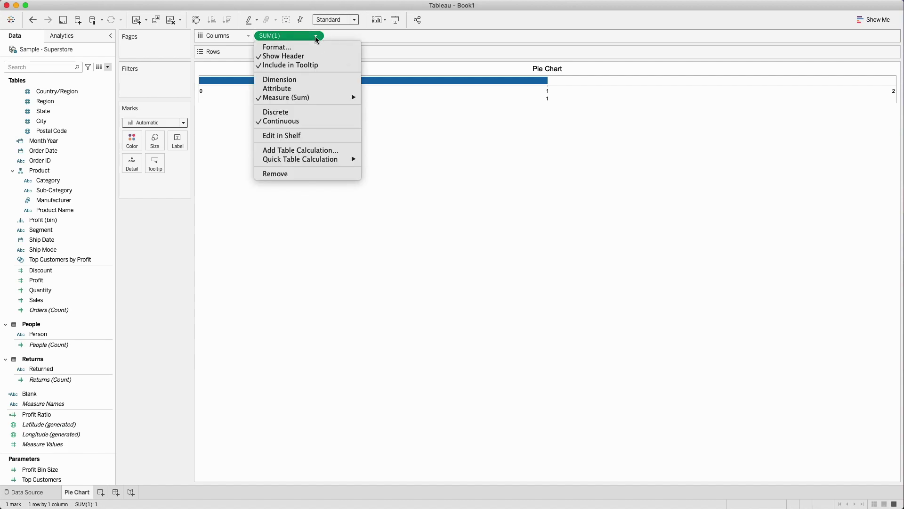
left_click(301, 81)
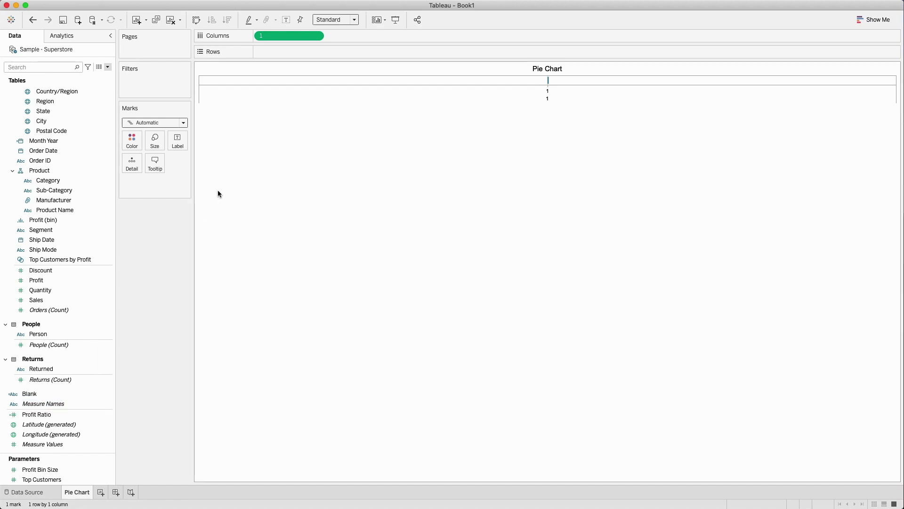
- Add Profit Ratio to Rows, then drag it back off the view
double_click(38, 414)
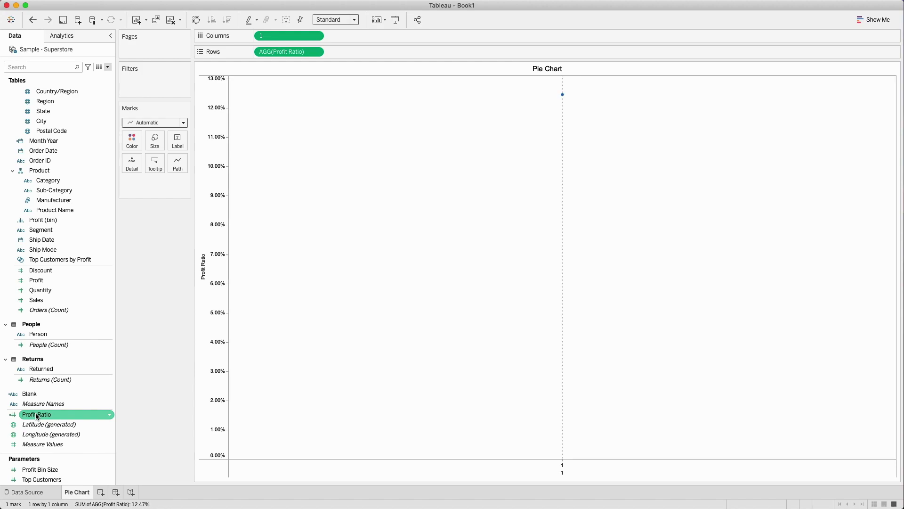
mouse_move(564, 96)
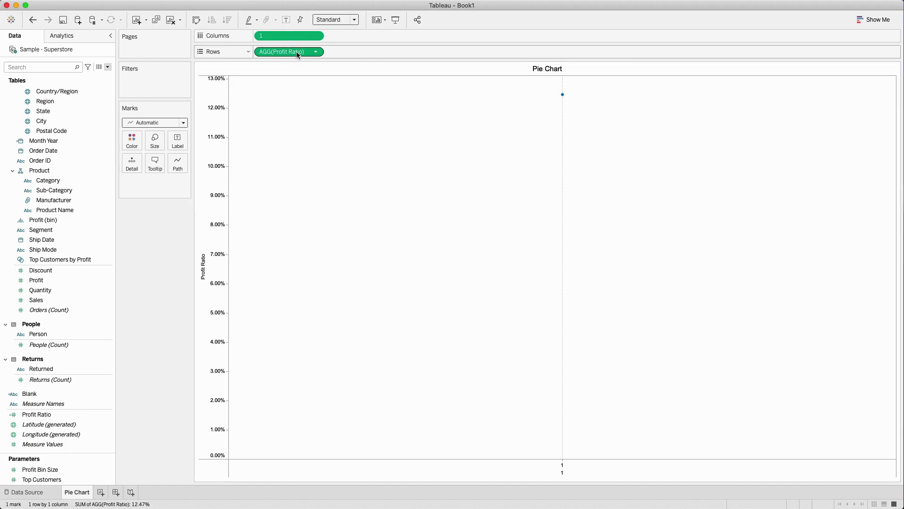
left_click_drag(298, 54, 144, 236)
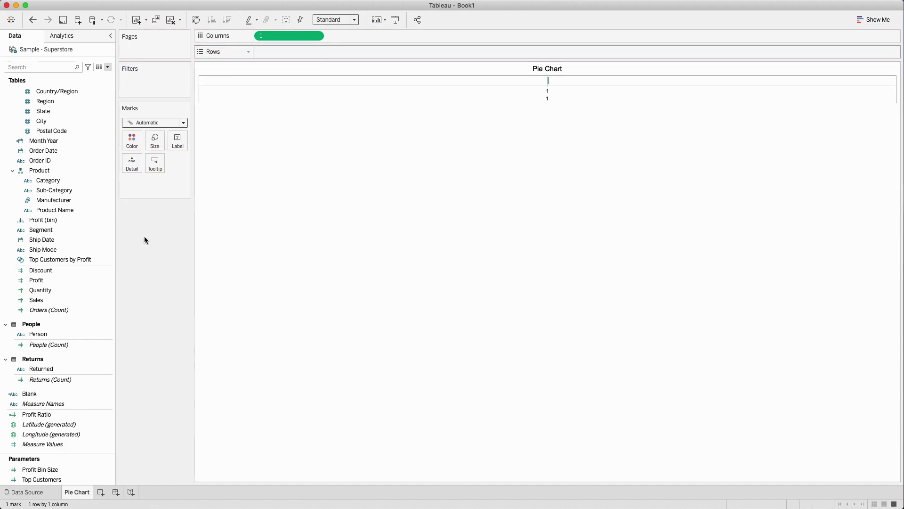
- Create a calculated field named '1- PR' with the formula 1-[Profit Ratio]
right_click(97, 414)
mouse_move(147, 317)
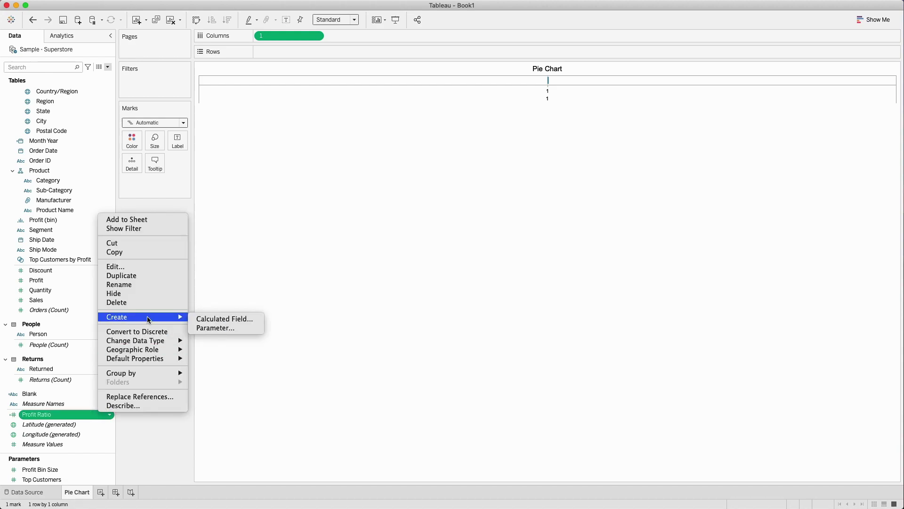
left_click(208, 318)
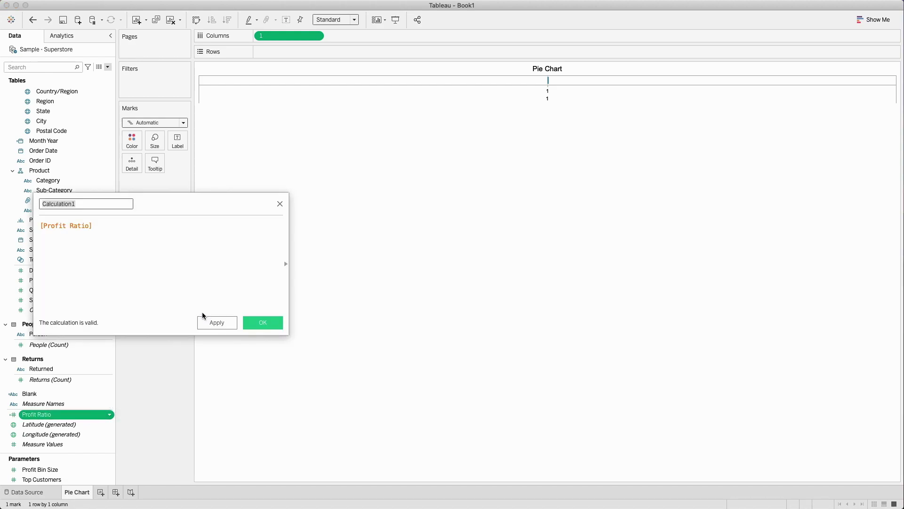
type("1- PR")
key("Tab")
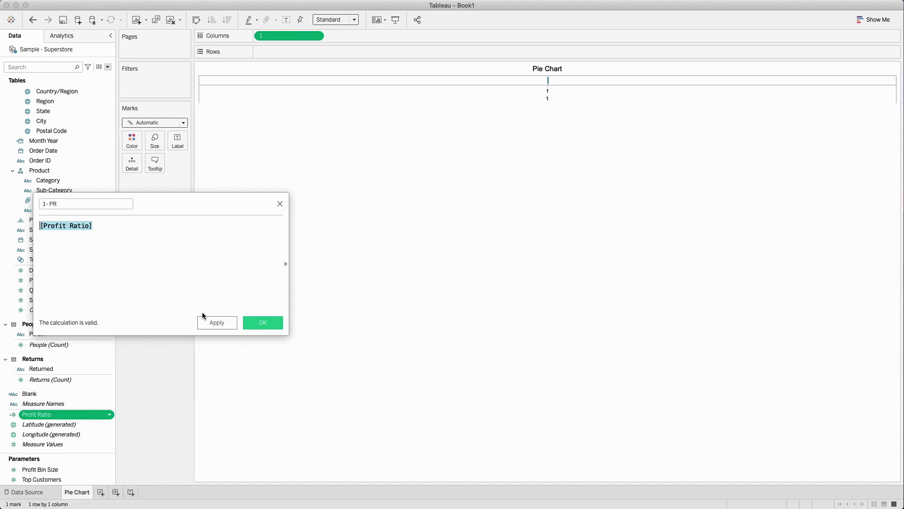
key("Left")
type("1-")
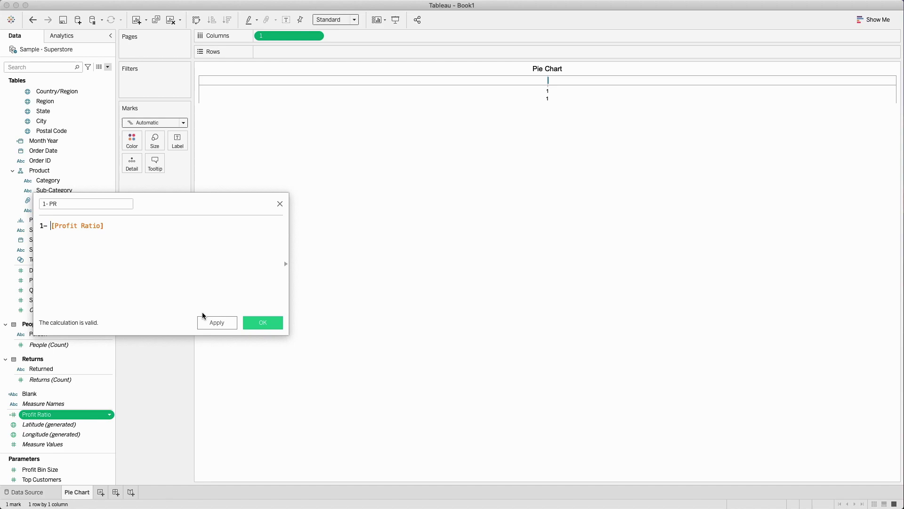
left_click(269, 325)
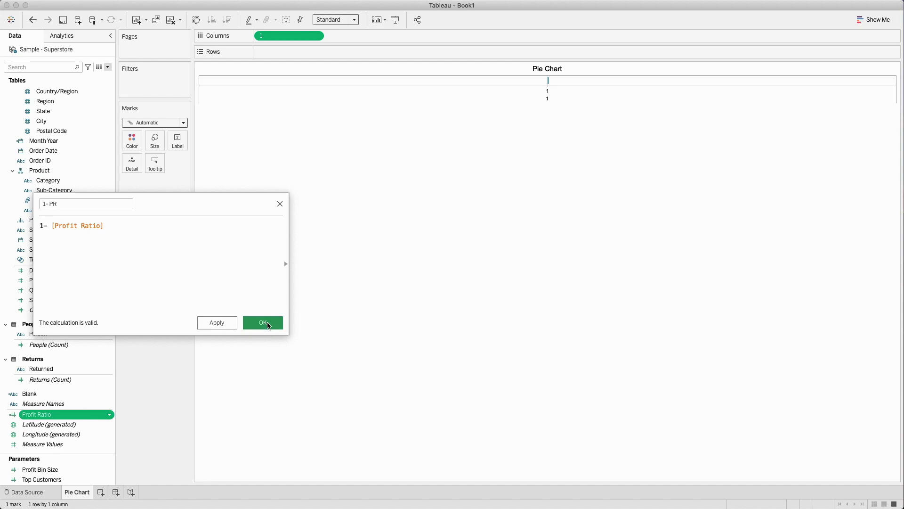
left_click(158, 123)
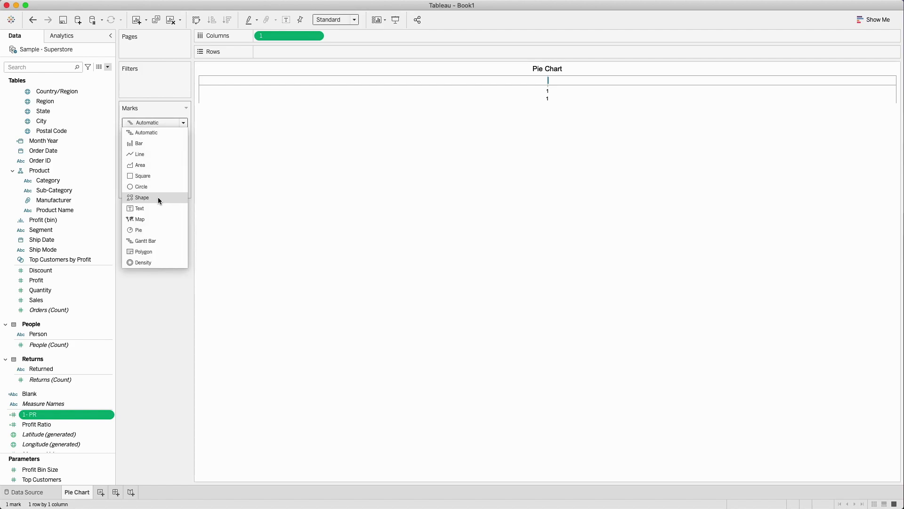
- Switch marks to Pie, colour by Measure Names and add Measure Values
left_click(147, 231)
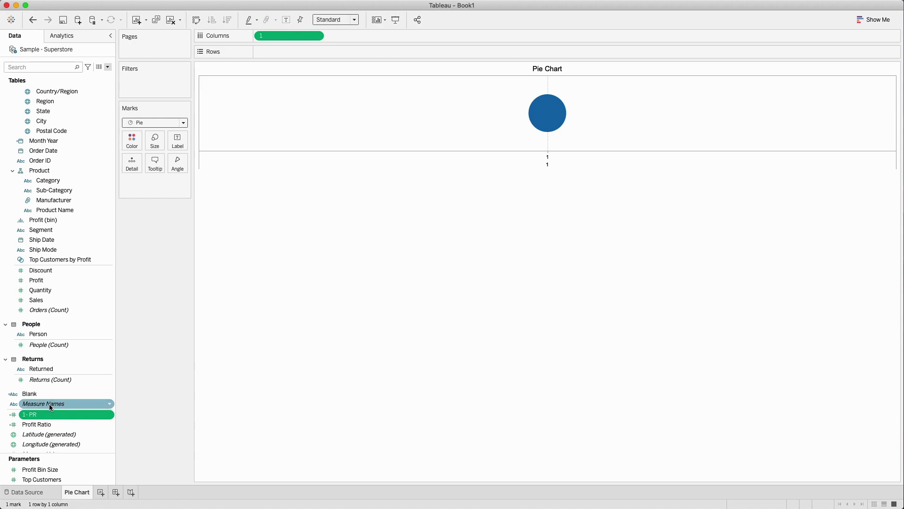
left_click_drag(51, 407, 132, 142)
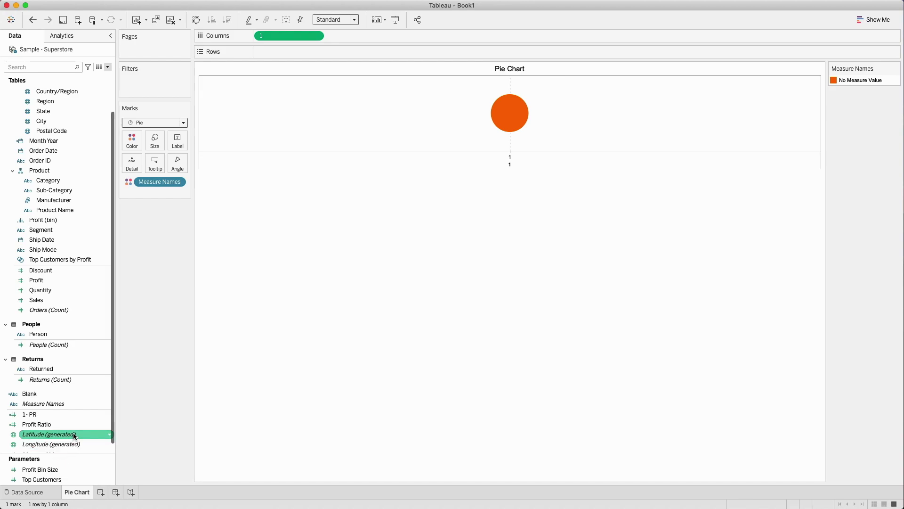
scroll(62, 442, "down", 1)
double_click(62, 444)
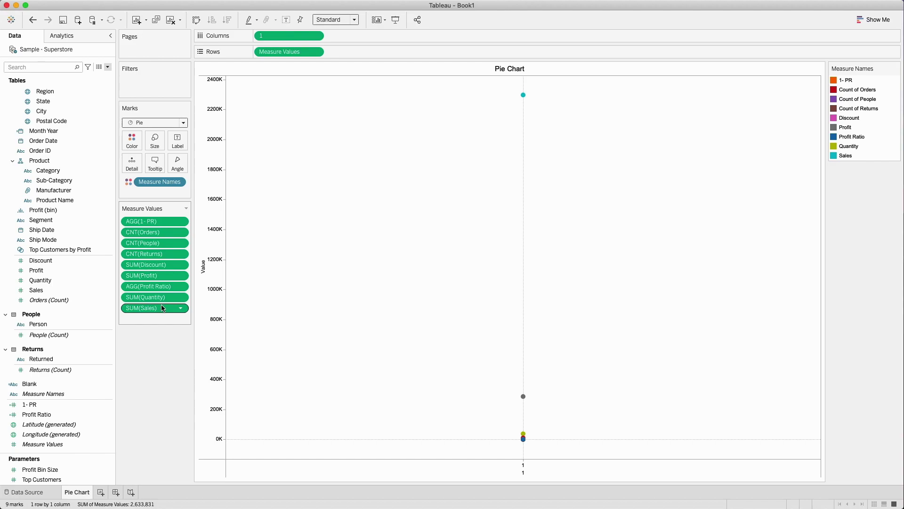
- Keep only 1- PR and Profit Ratio in Measure Values and use them for slice angle
left_click(155, 233)
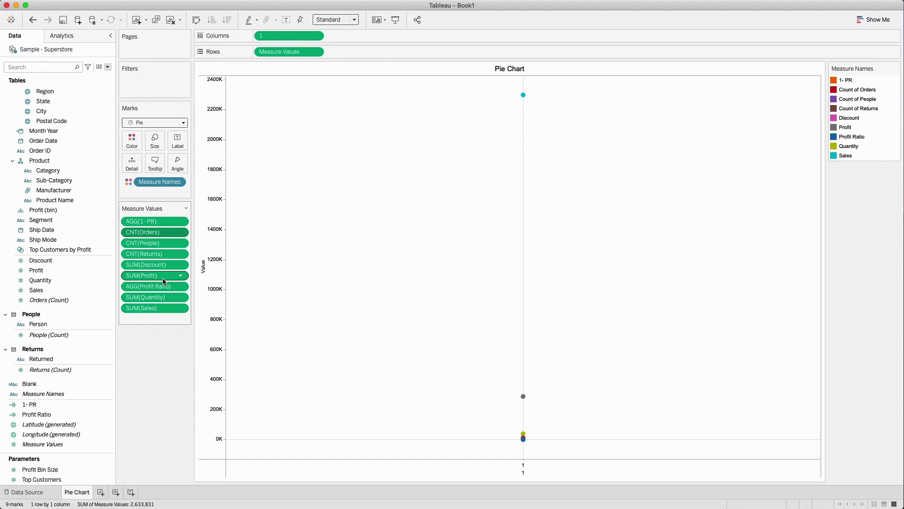
left_click(165, 278, "shift")
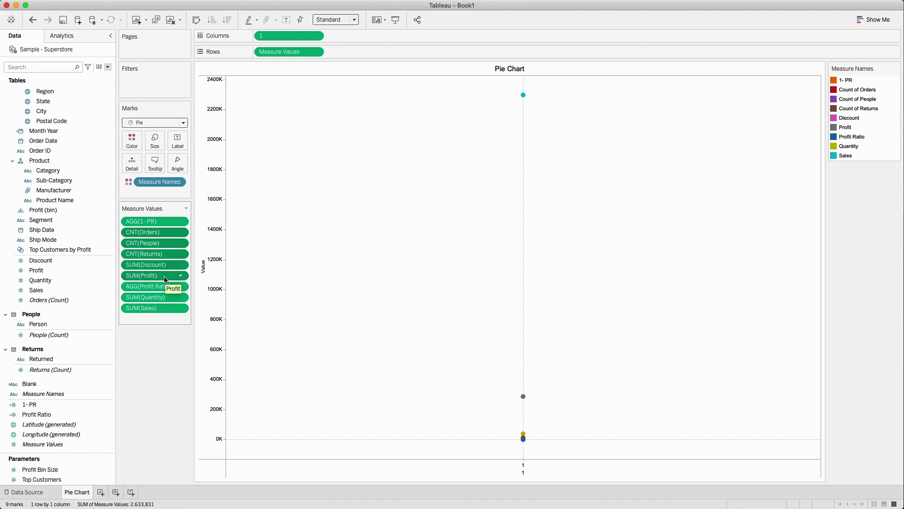
key("Delete")
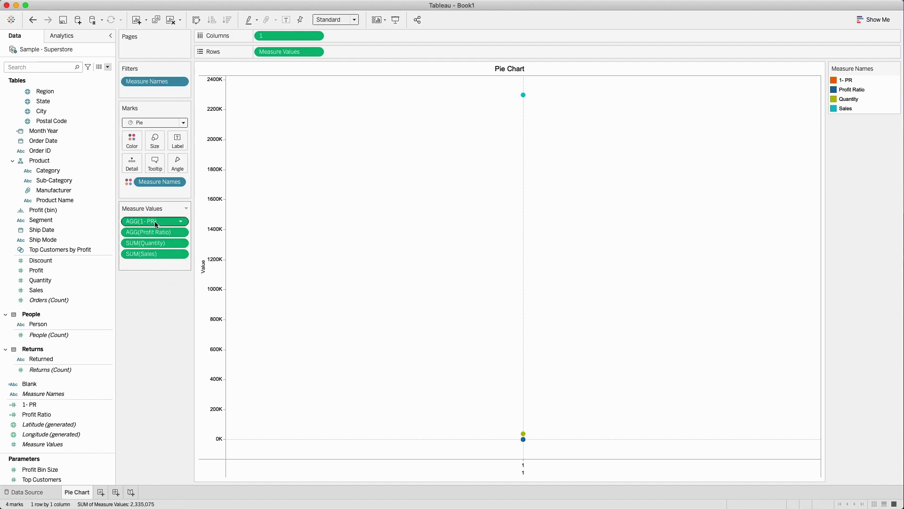
left_click(155, 243)
left_click(154, 253, "shift")
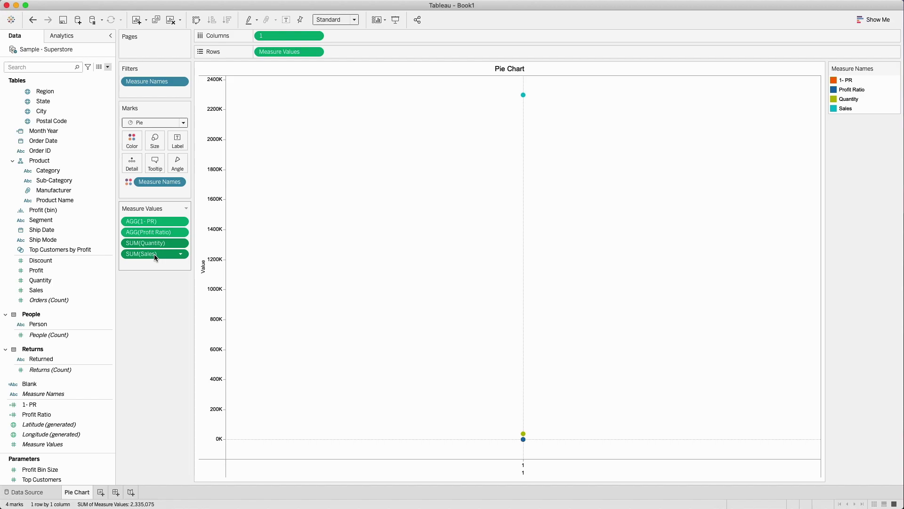
key("Delete")
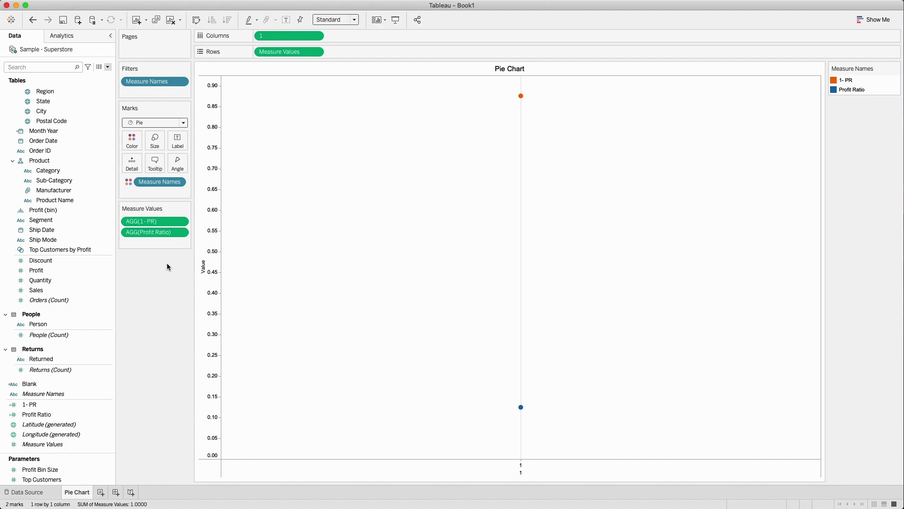
left_click_drag(286, 53, 178, 164)
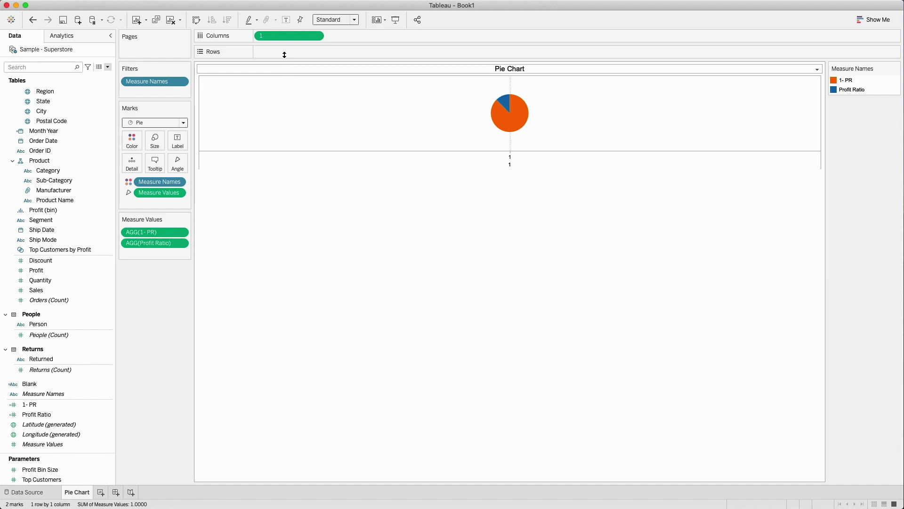
right_click(446, 121)
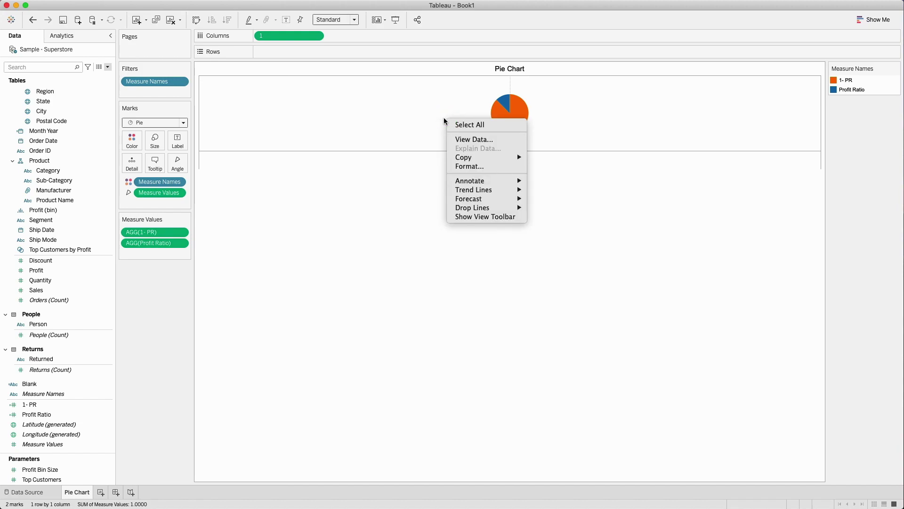
- Set the sheet's row and column divider borders to None
left_click(478, 167)
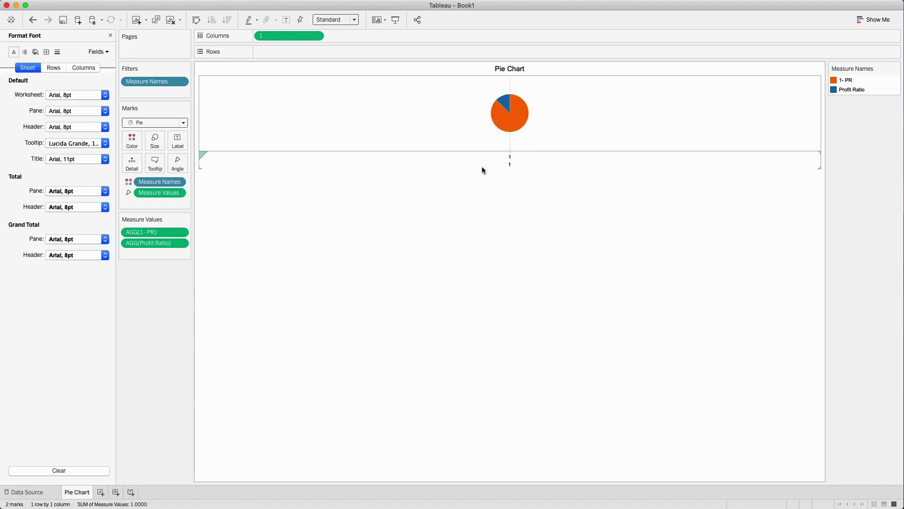
left_click(46, 52)
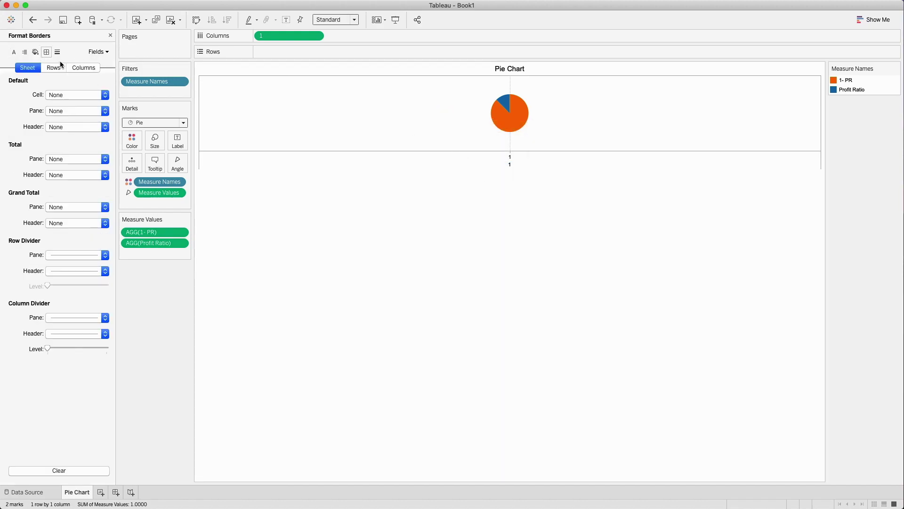
left_click(90, 256)
left_click(69, 262)
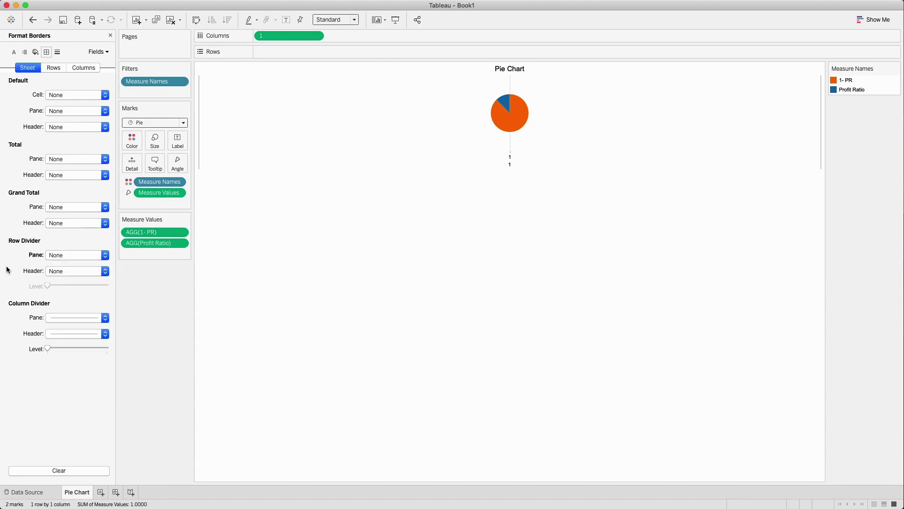
left_click(73, 318)
left_click(76, 330)
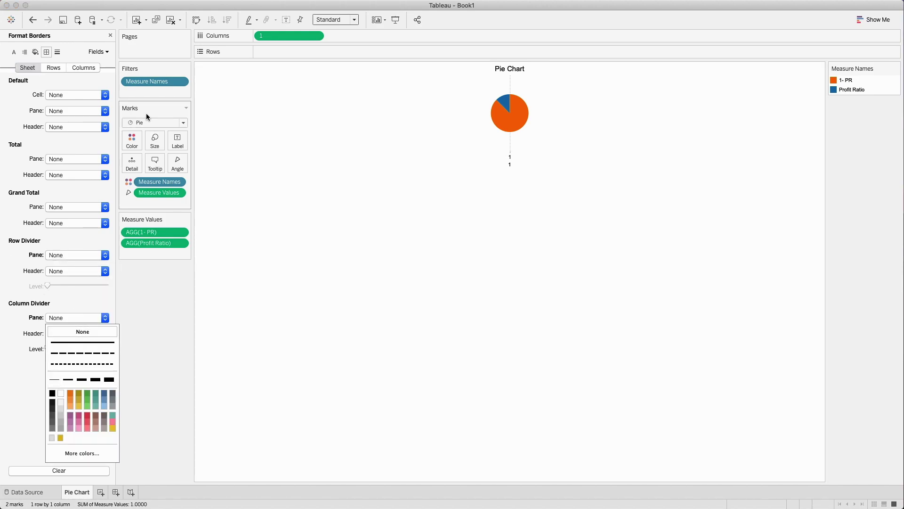
- Set zero lines to None and hide the axis header beneath the pie
left_click(58, 52)
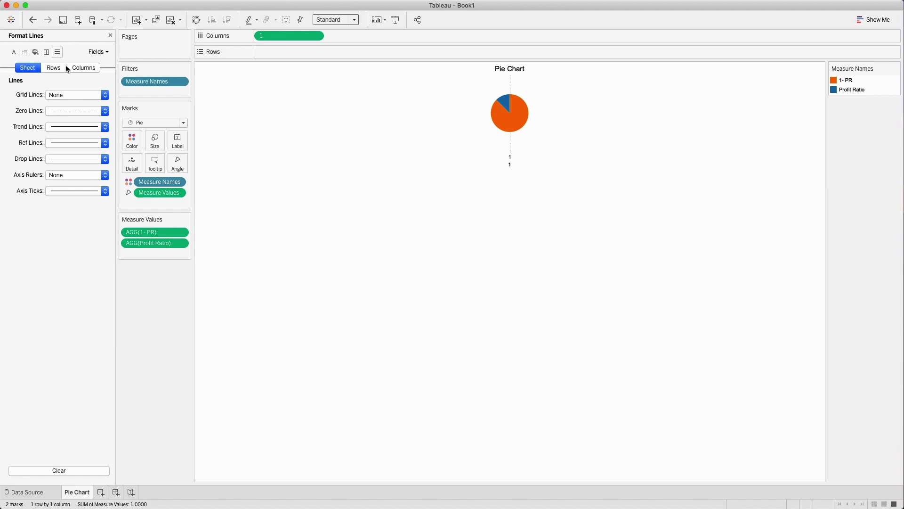
left_click(66, 109)
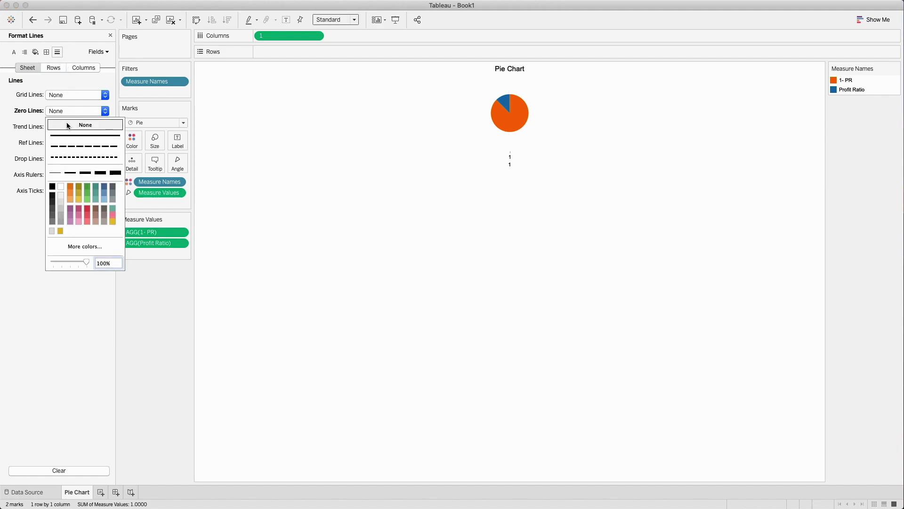
left_click(517, 162)
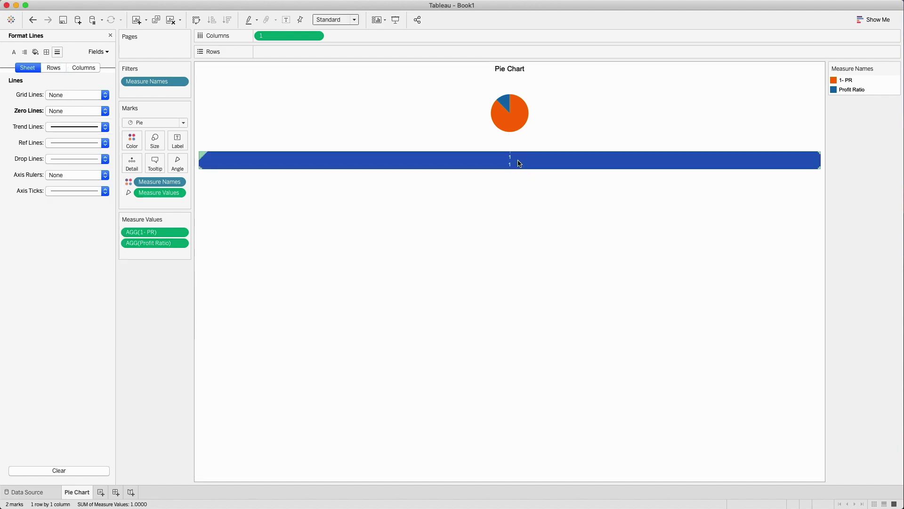
right_click(521, 164)
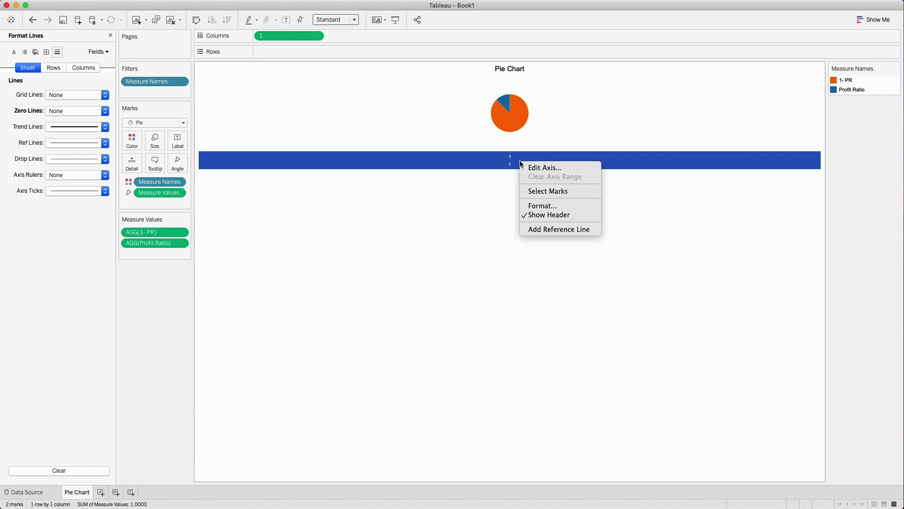
left_click(541, 215)
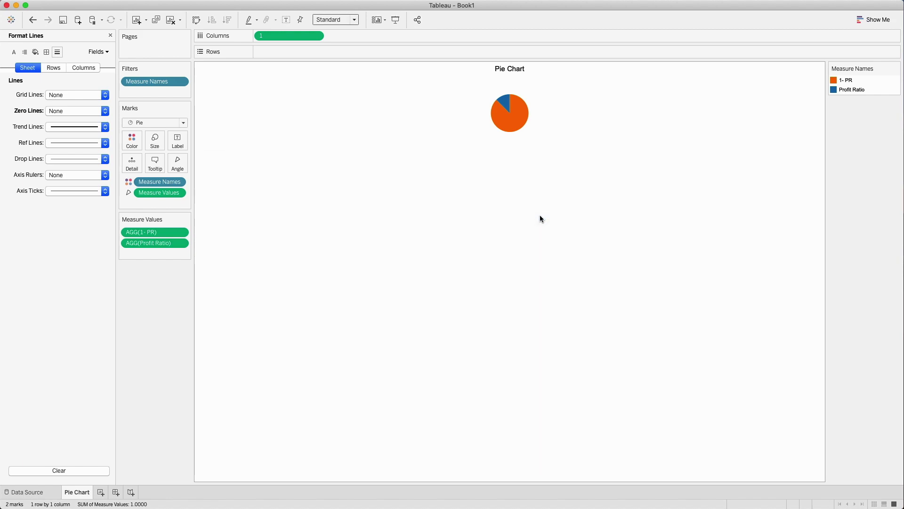
- Duplicate the 1 pill on Columns as a synchronized dual axis with its top header hidden
left_click(288, 37)
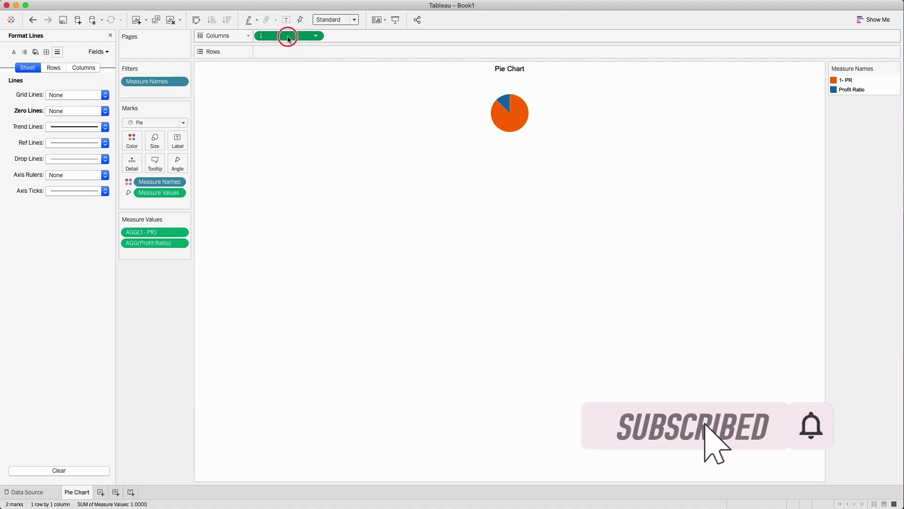
left_click_drag(288, 37, 363, 39)
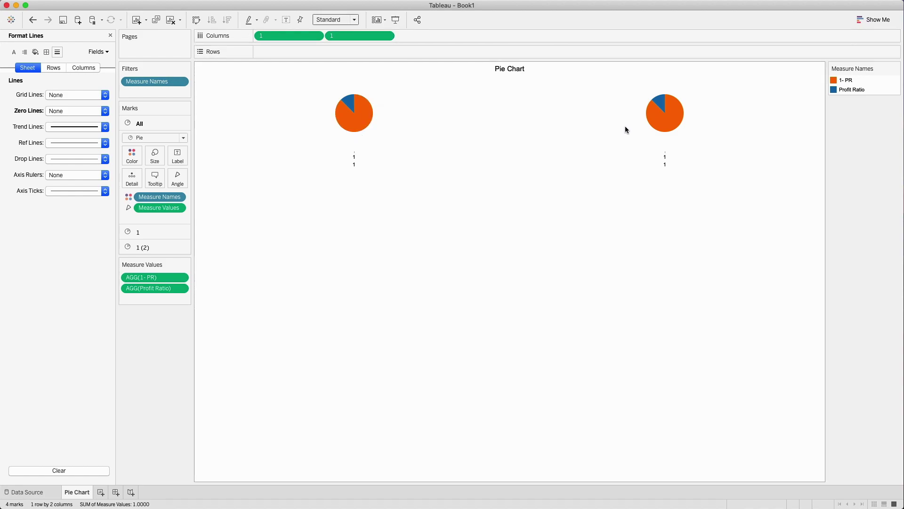
left_click(388, 37)
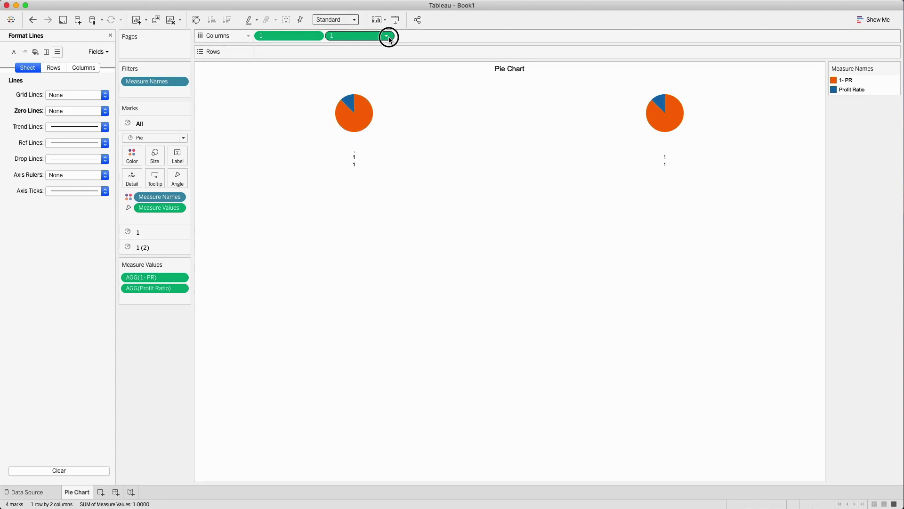
left_click(382, 151)
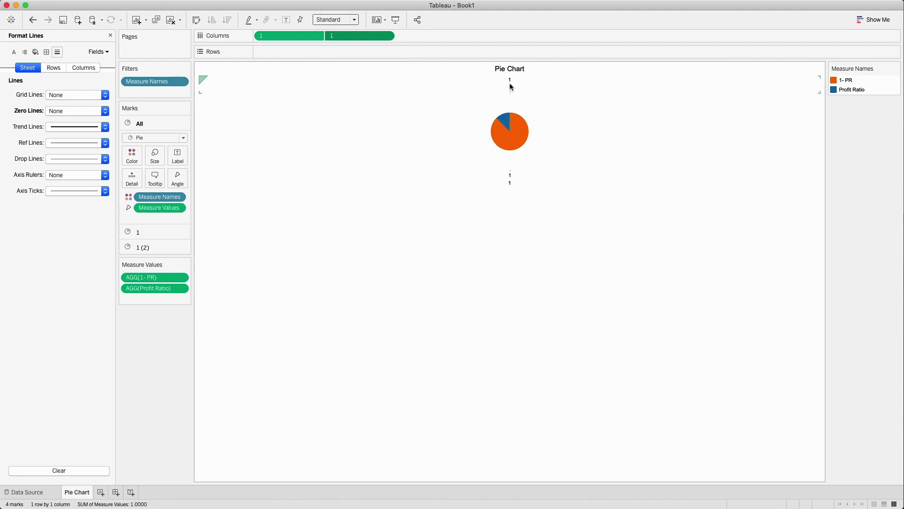
right_click(509, 85)
left_click(545, 142)
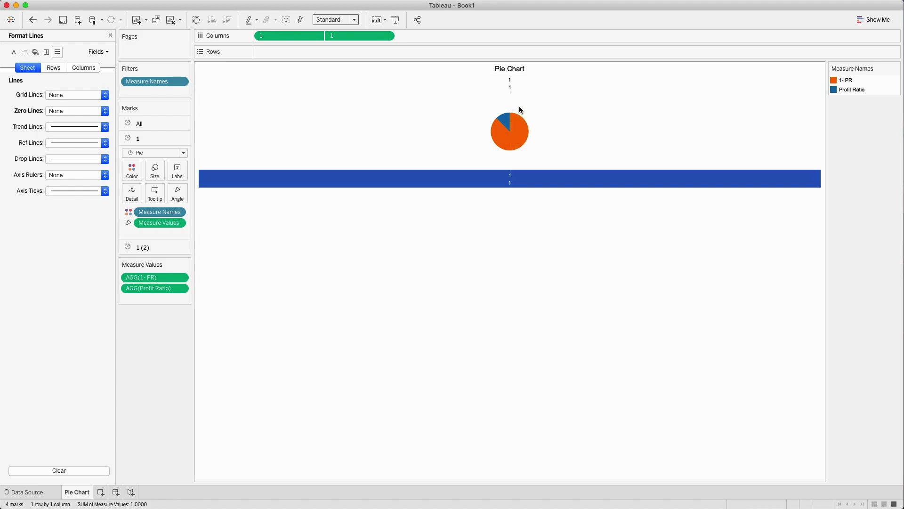
right_click(522, 88)
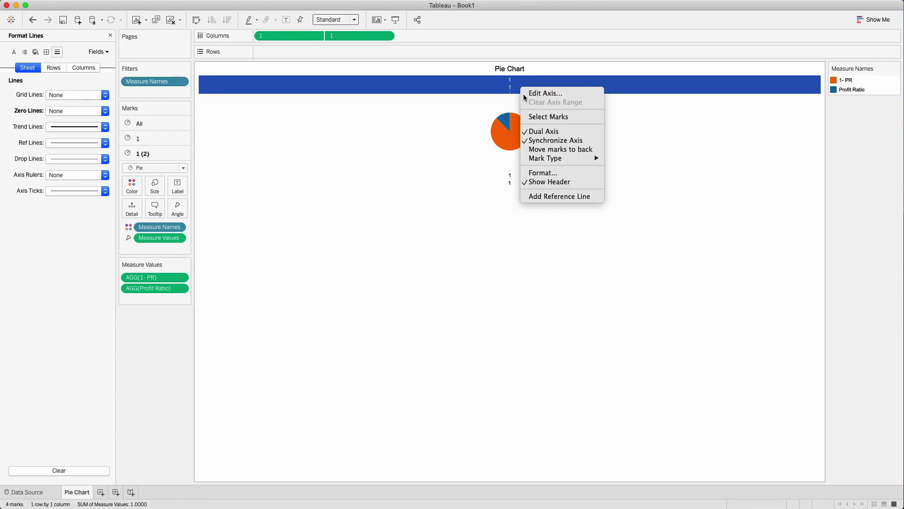
left_click(550, 182)
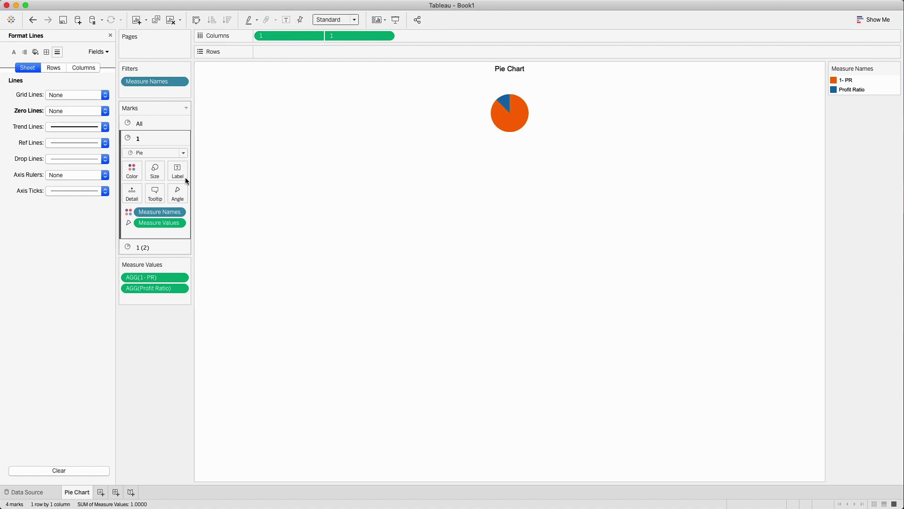
- Increase the mark size on the All card to enlarge the pie
left_click(140, 124)
left_click(156, 155)
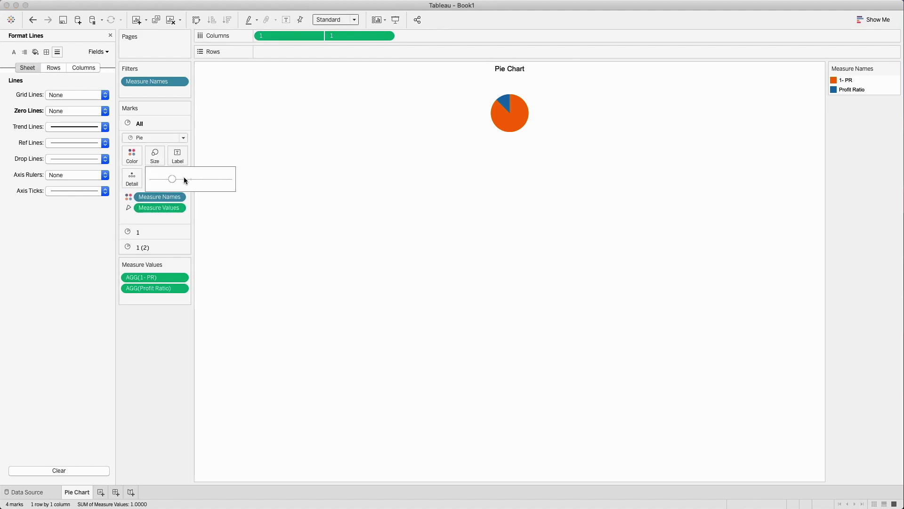
left_click_drag(183, 176, 190, 179)
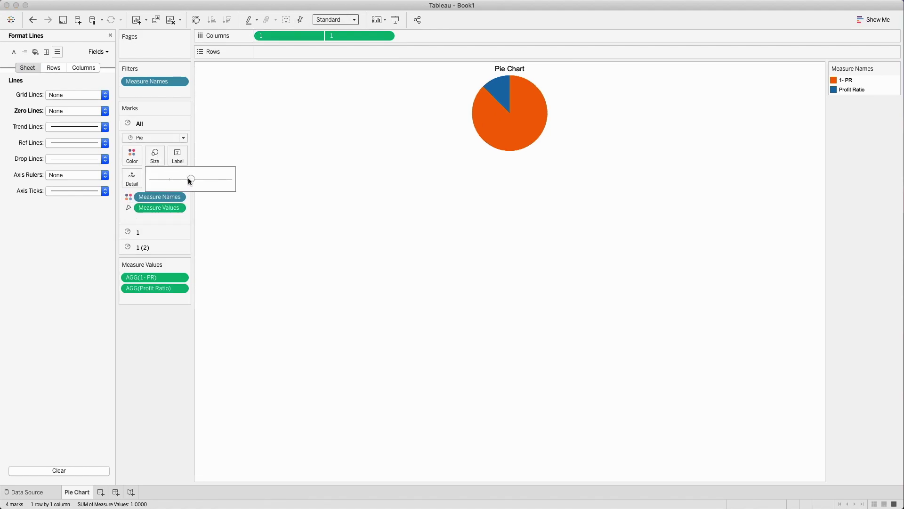
- Fit the view to Entire View and remove Measure Names from the second layer's Color
left_click(333, 21)
left_click(335, 52)
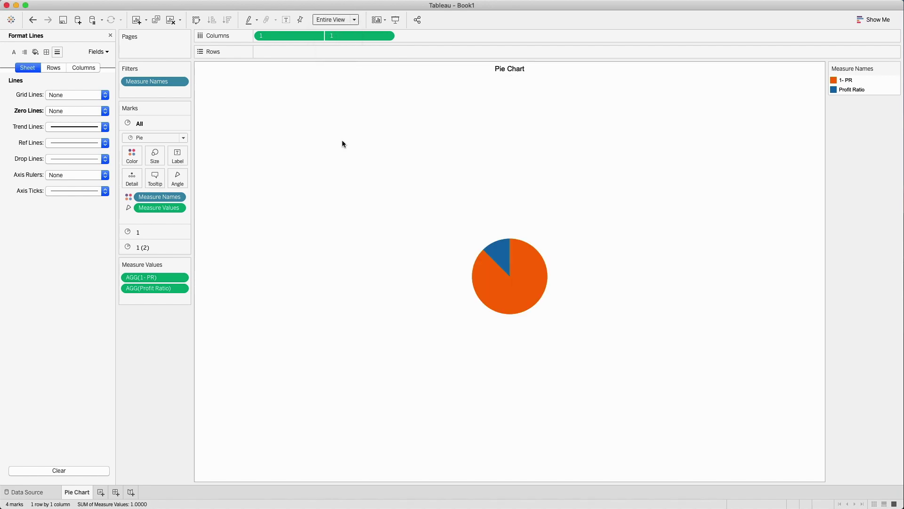
left_click(148, 245)
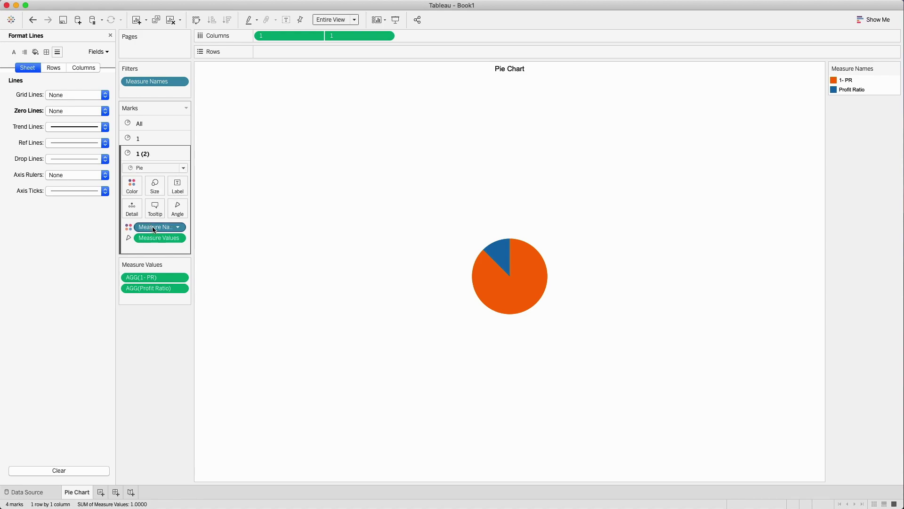
left_click_drag(155, 229, 154, 333)
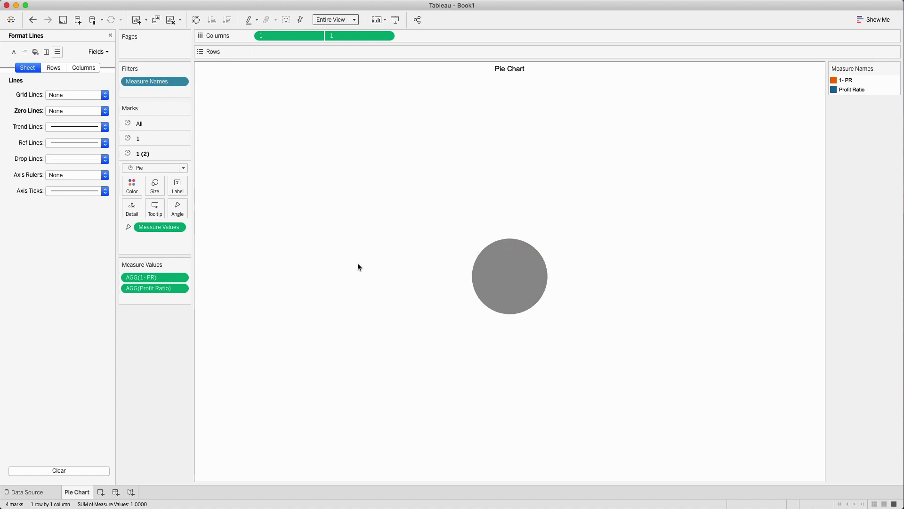
- Change the second layer's mark type to Shape
left_click(155, 171)
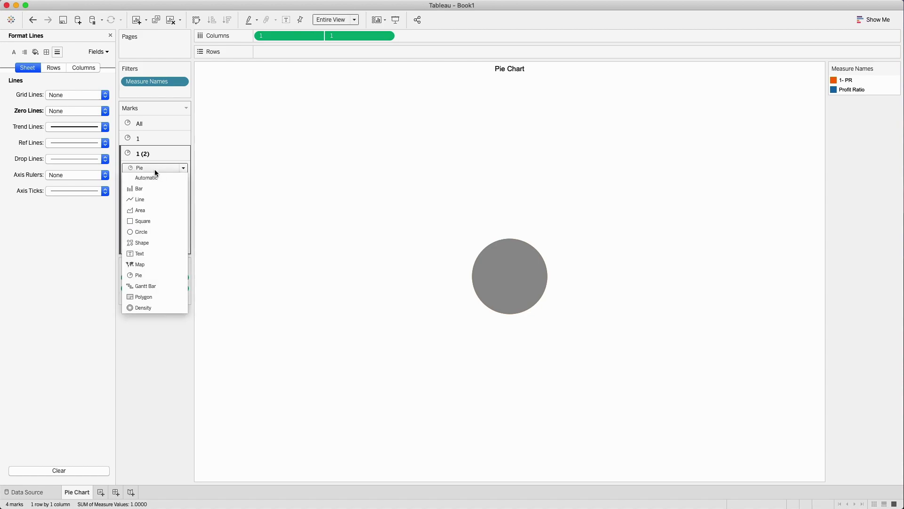
left_click(150, 242)
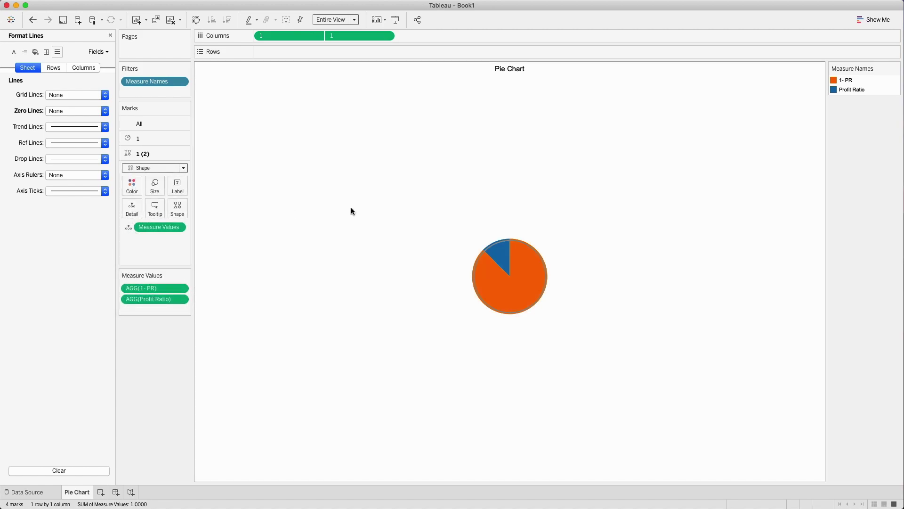
mouse_move(489, 258)
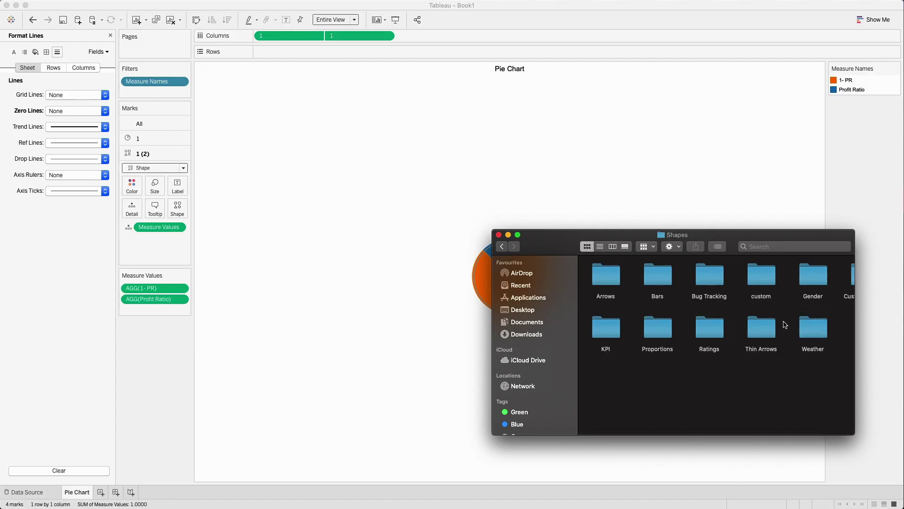
- Open the Custom Shapes folder and preview Black Percentage.png in an enlarged window
scroll(783, 326, "right", 2)
double_click(825, 275)
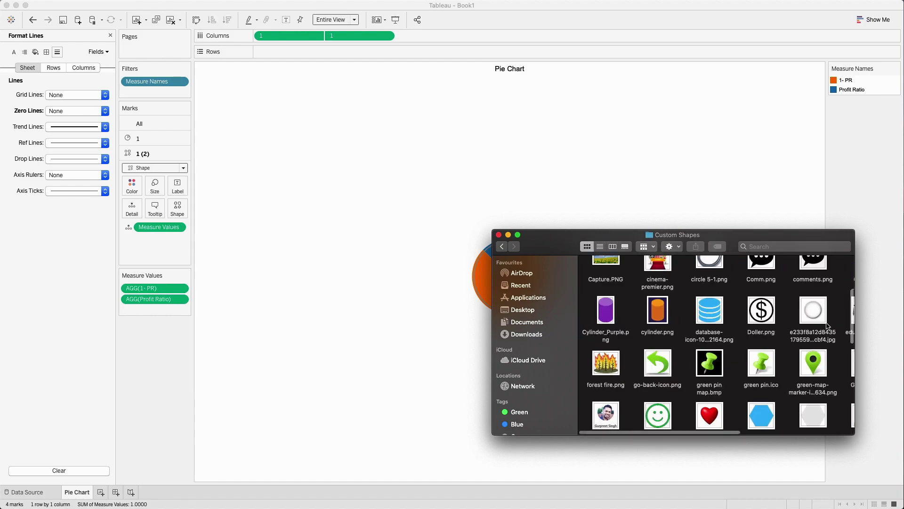
left_click_drag(557, 245, 290, 75)
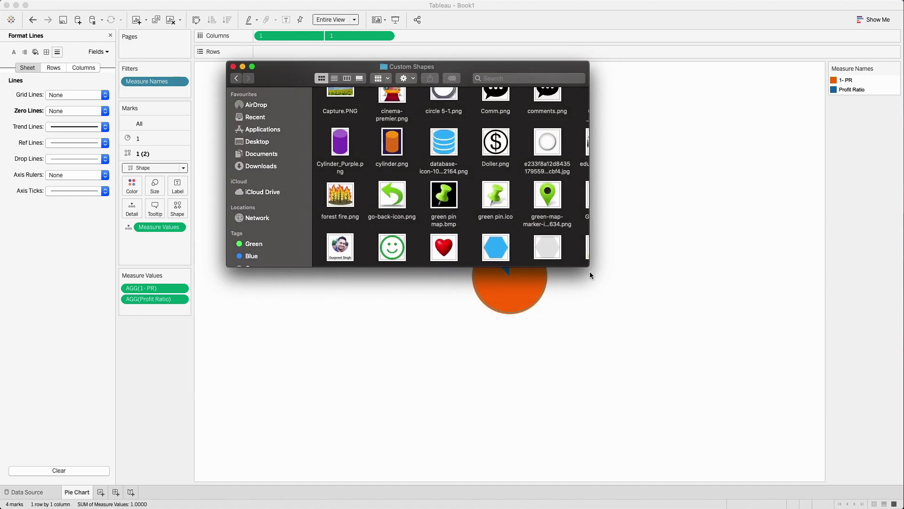
left_click_drag(590, 267, 759, 418)
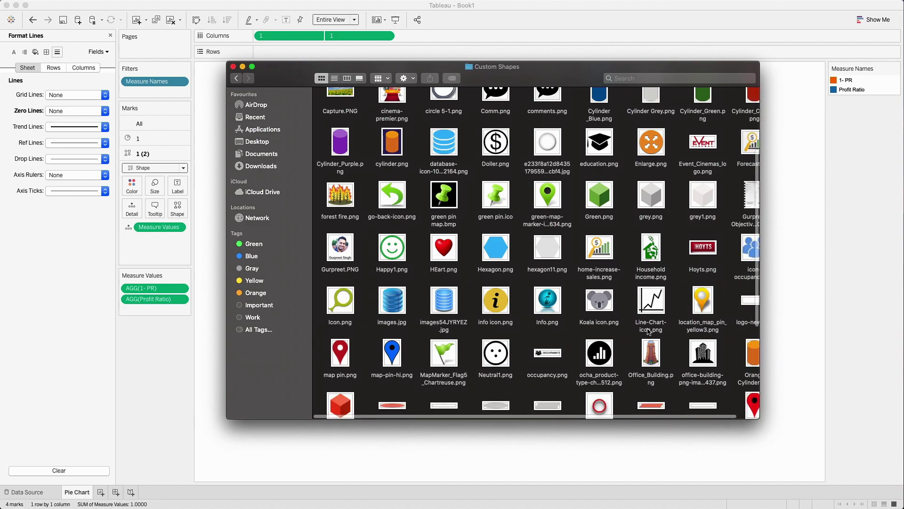
scroll(624, 315, "down", 4)
scroll(627, 315, "up", 6)
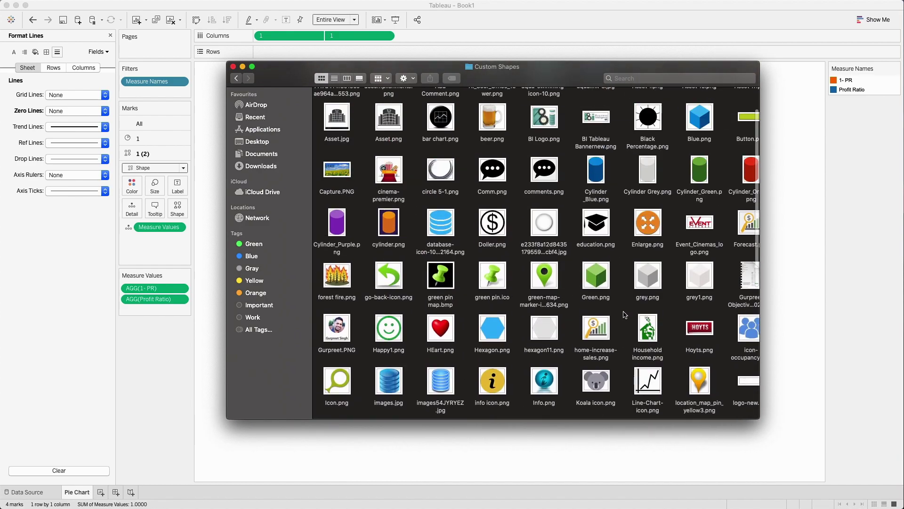
left_click(649, 161)
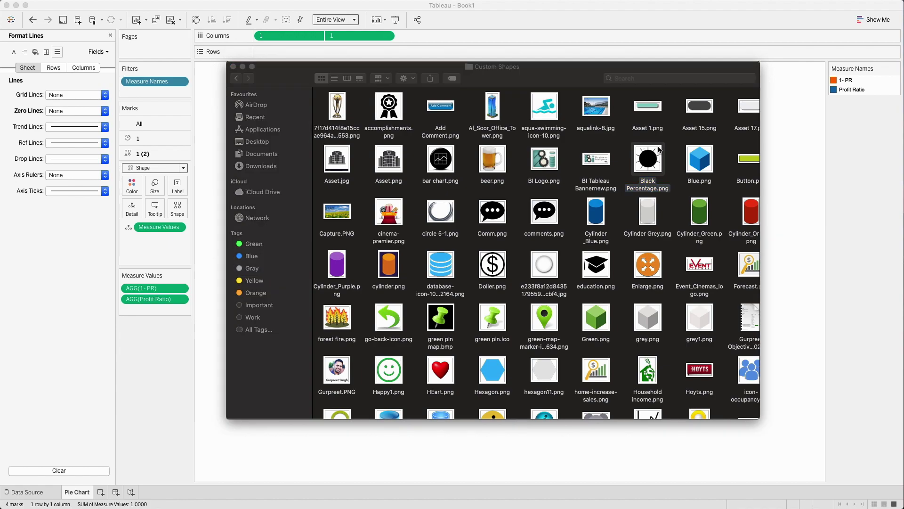
double_click(651, 164)
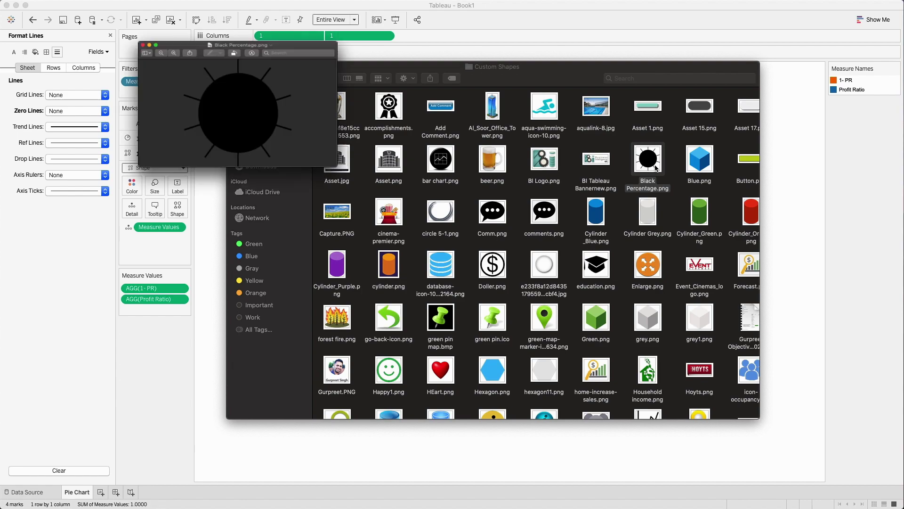
left_click_drag(227, 19, 556, 106)
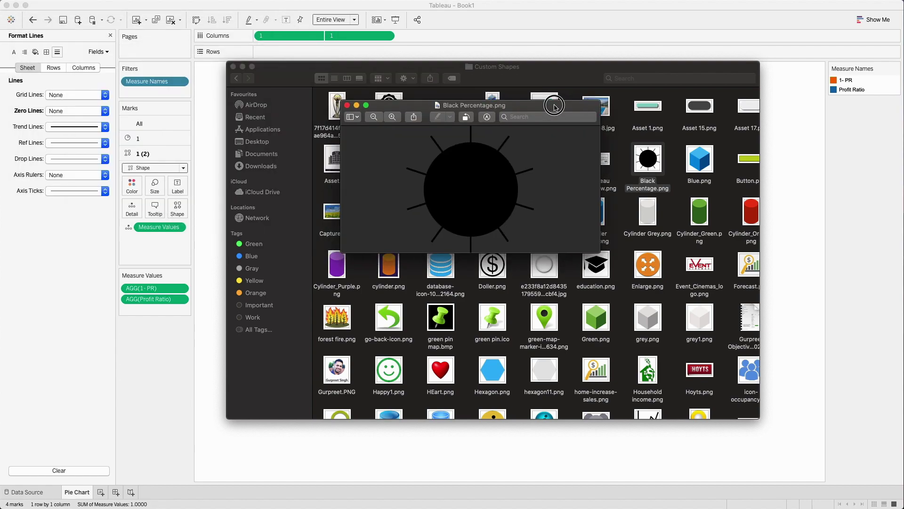
left_click_drag(600, 253, 693, 340)
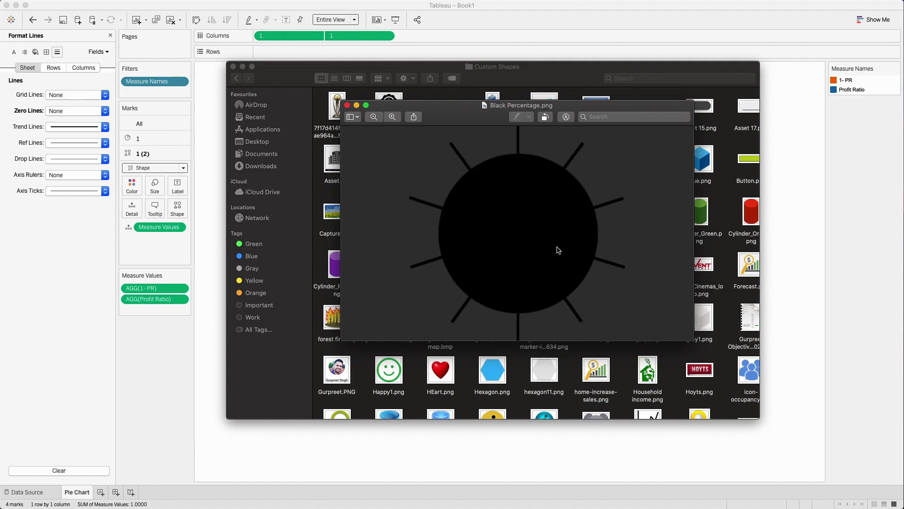
- Assign the ring shape from the Custom Shapes palette to the second layer's marks
left_click(785, 144)
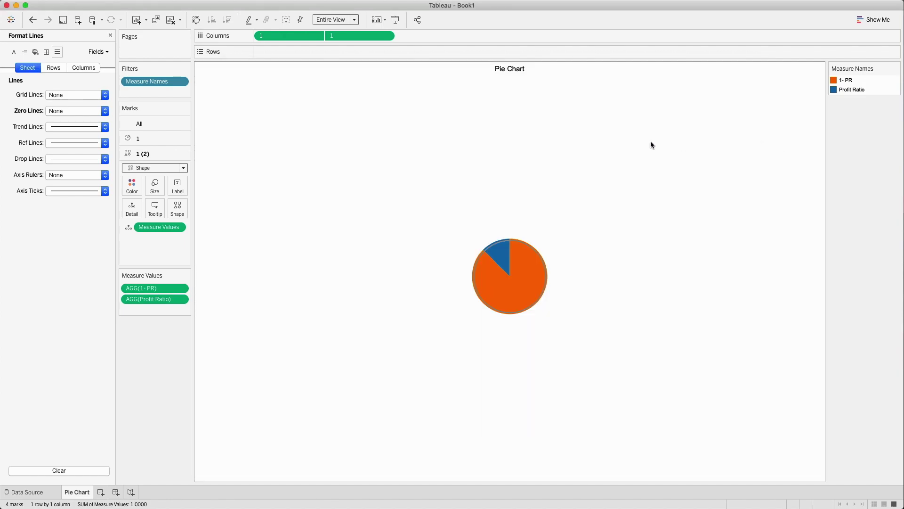
left_click(180, 213)
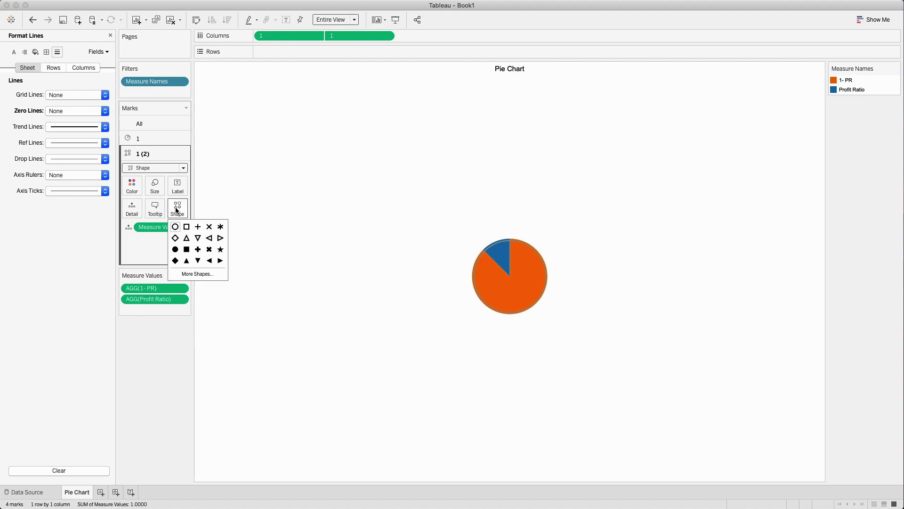
left_click(201, 275)
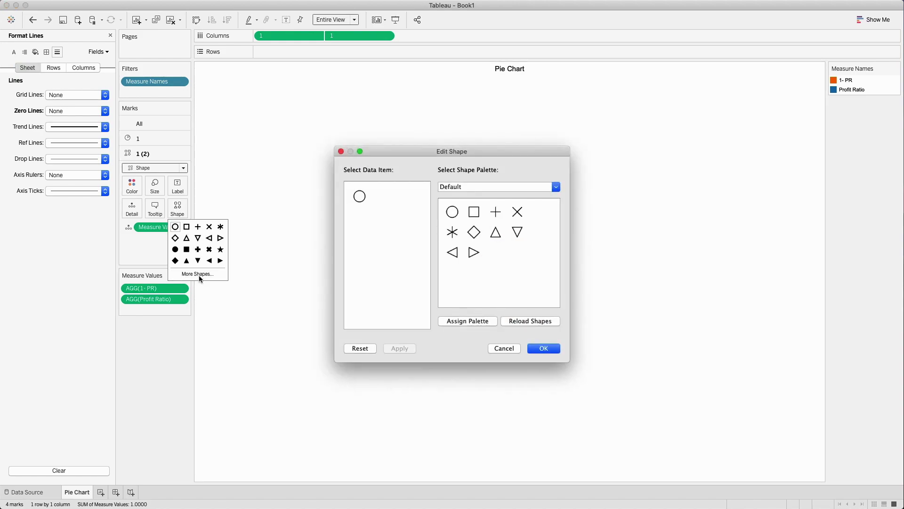
left_click(483, 187)
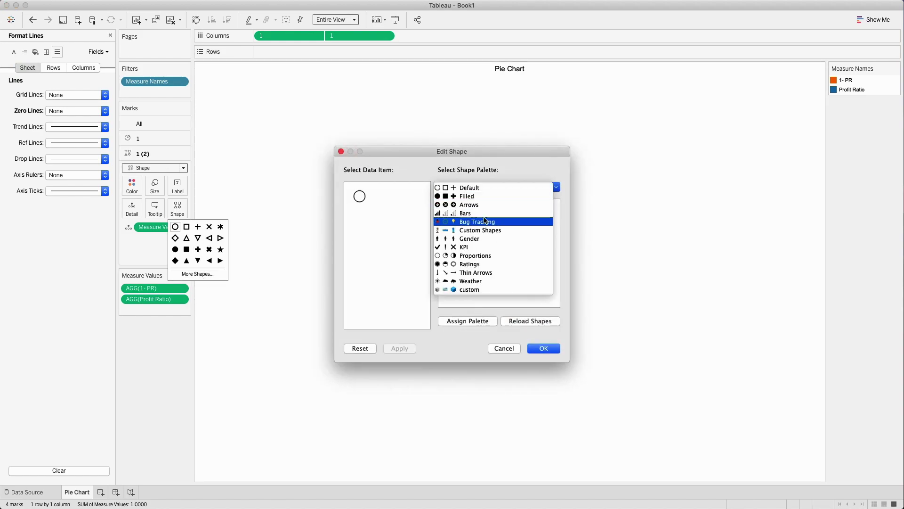
left_click(482, 232)
scroll(506, 255, "down", 10)
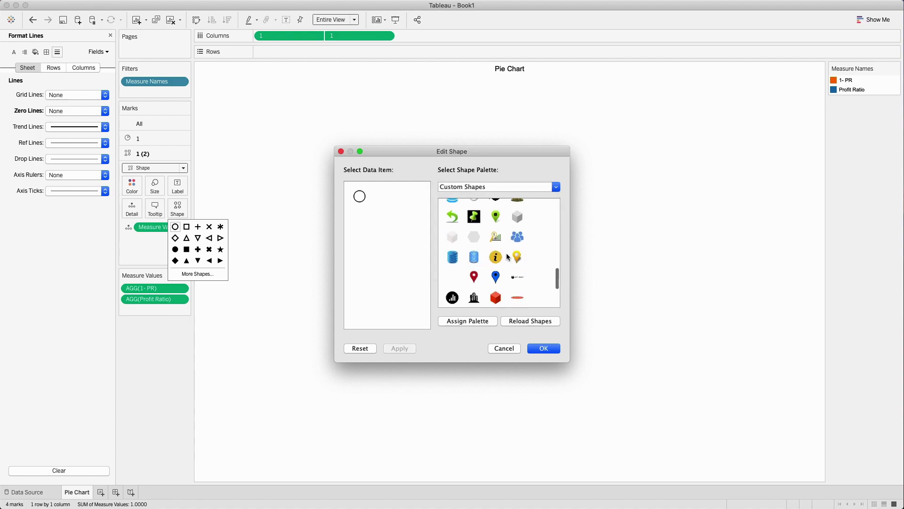
scroll(506, 253, "up", 5)
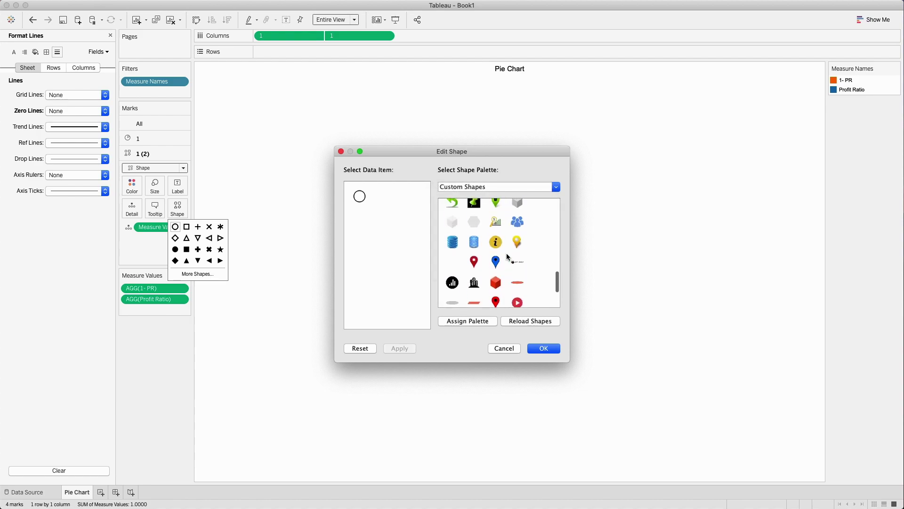
left_click(474, 249)
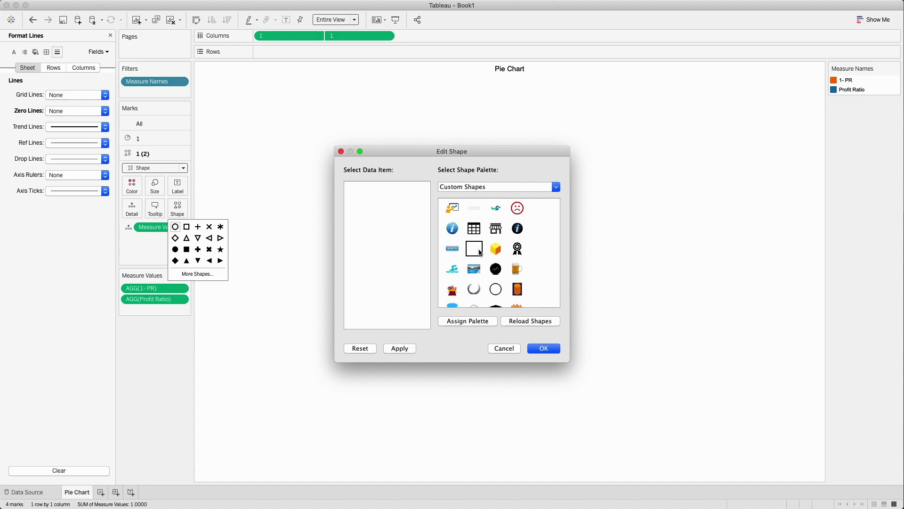
left_click(545, 348)
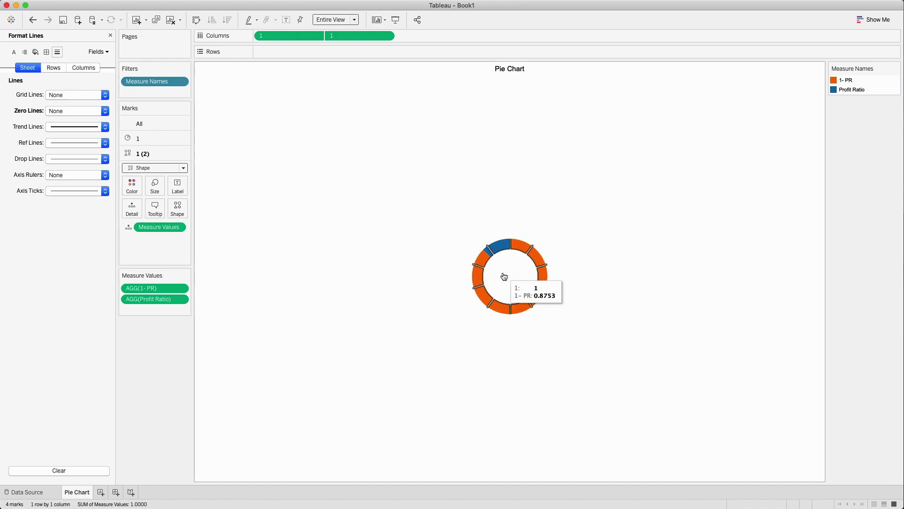
mouse_move(521, 282)
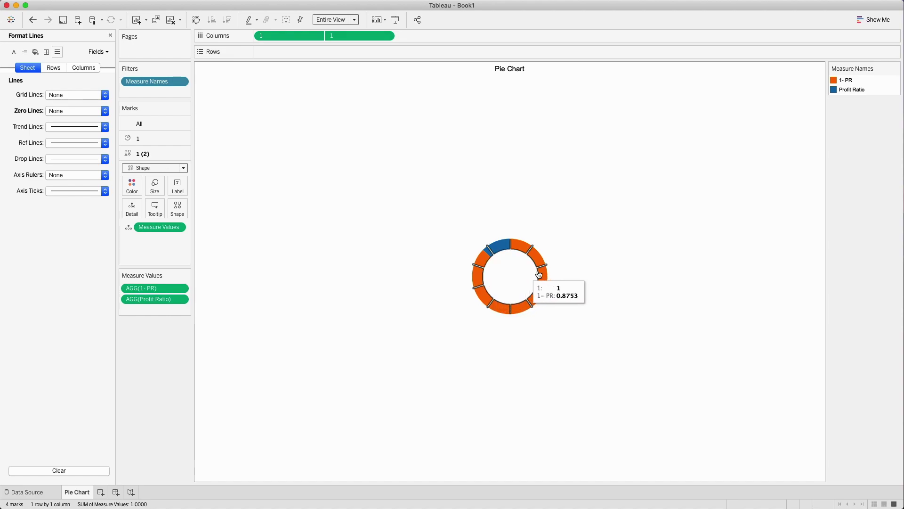
- Move Profit Ratio above 1- PR in the colour legend
left_click(846, 89)
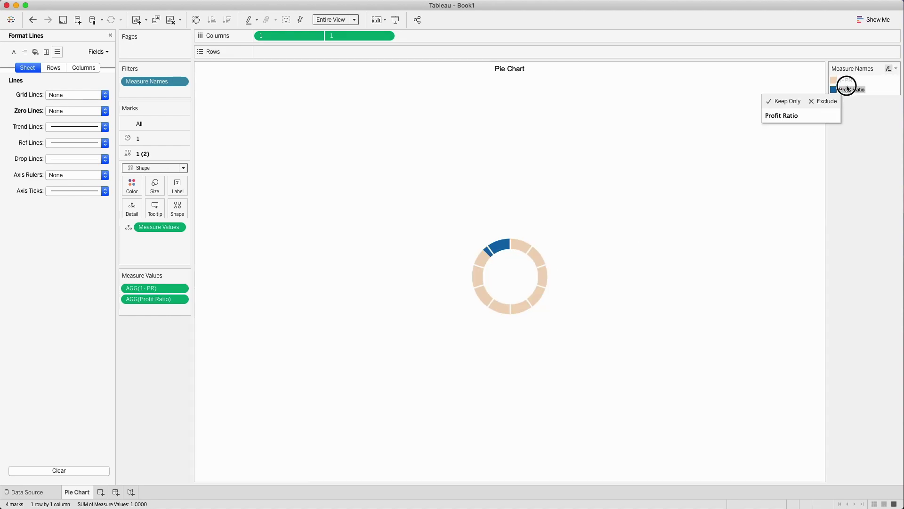
left_click_drag(850, 81, 852, 81)
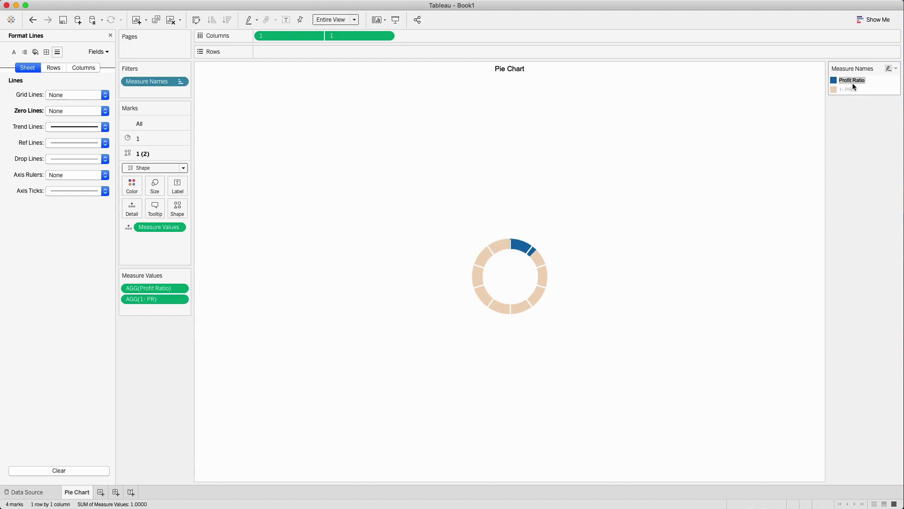
left_click(851, 81)
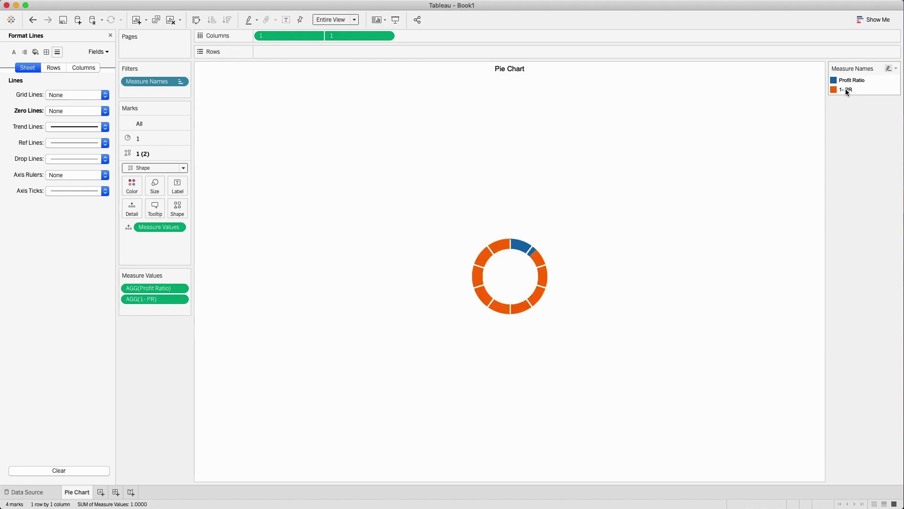
- Colour 1- PR a Seattle Grays grey lightened to 92% brightness
double_click(846, 88)
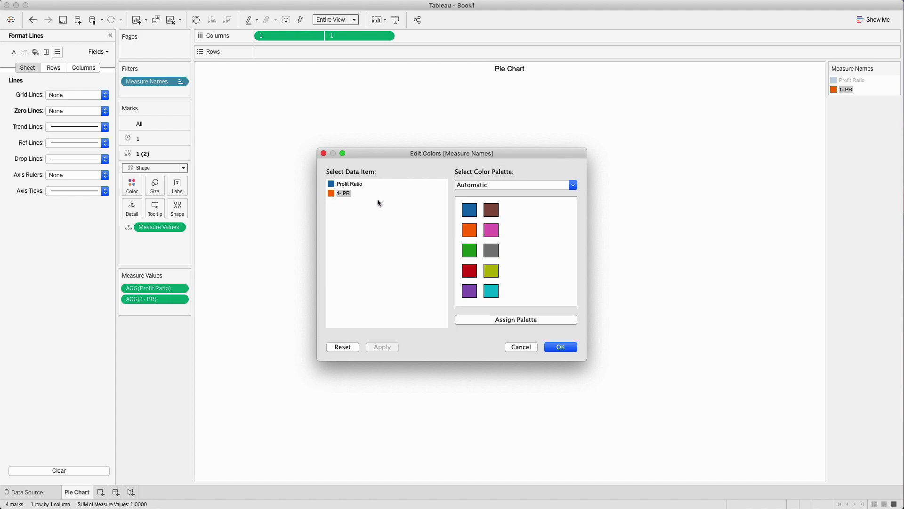
left_click(469, 186)
left_click(483, 220)
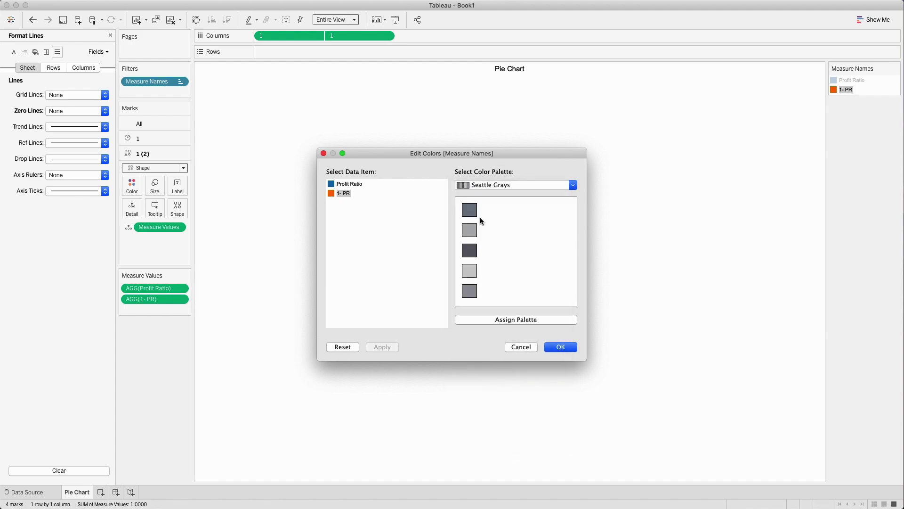
left_click(470, 271)
double_click(331, 193)
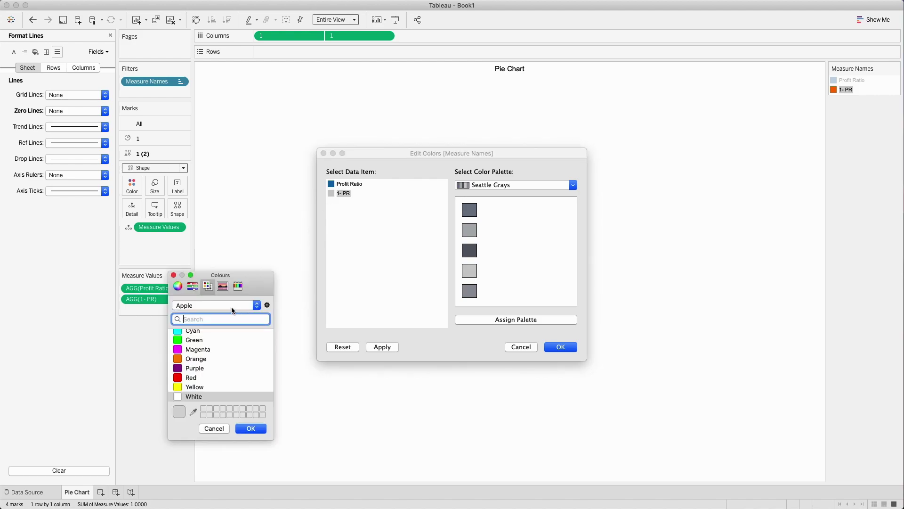
left_click(198, 287)
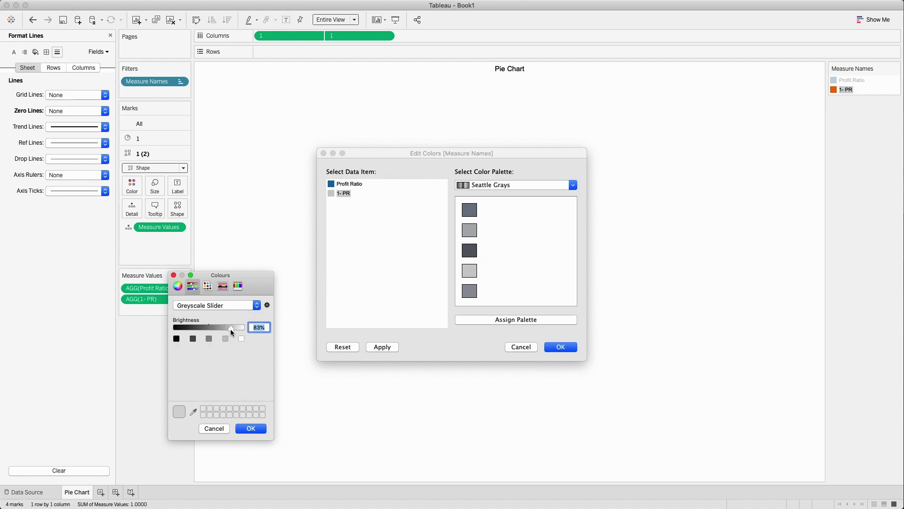
left_click_drag(230, 329, 238, 331)
left_click(251, 428)
left_click(544, 346)
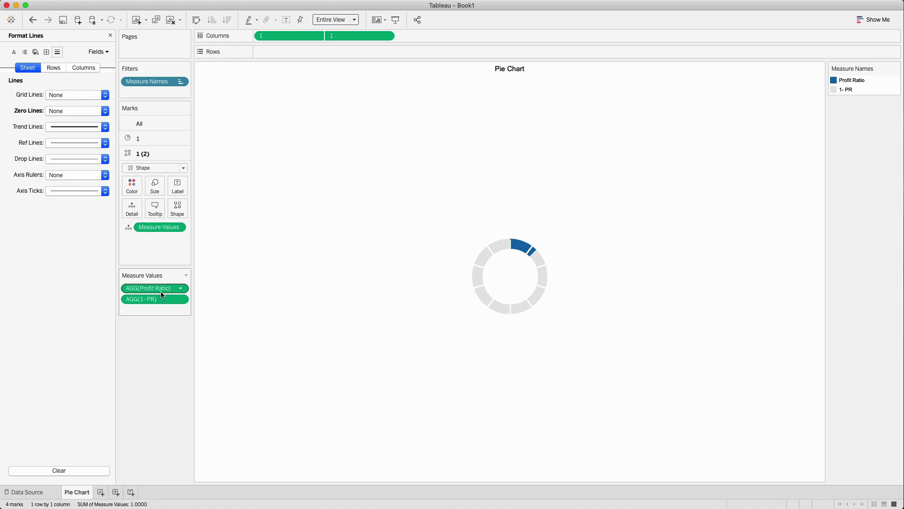
- Label the marks with Profit Ratio, aligned middle center and allowed to overlap other marks
left_click(111, 36)
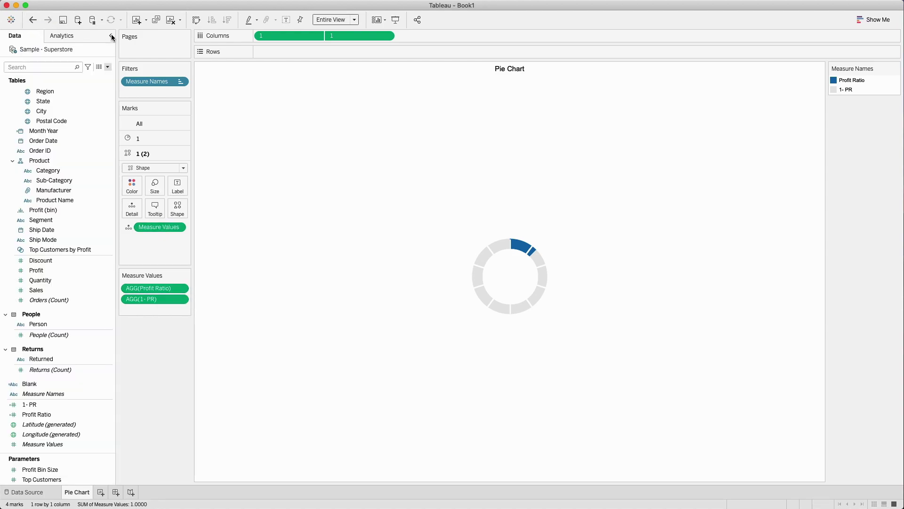
left_click_drag(38, 415, 173, 191)
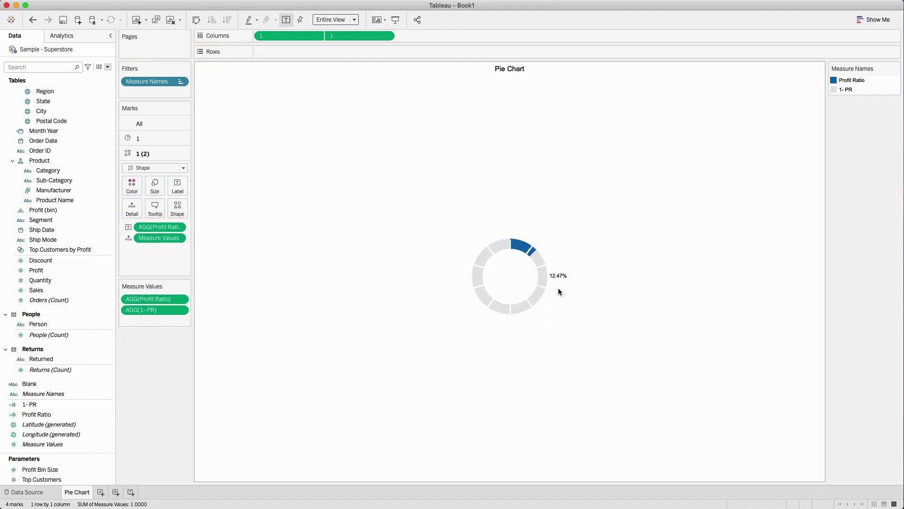
left_click(178, 187)
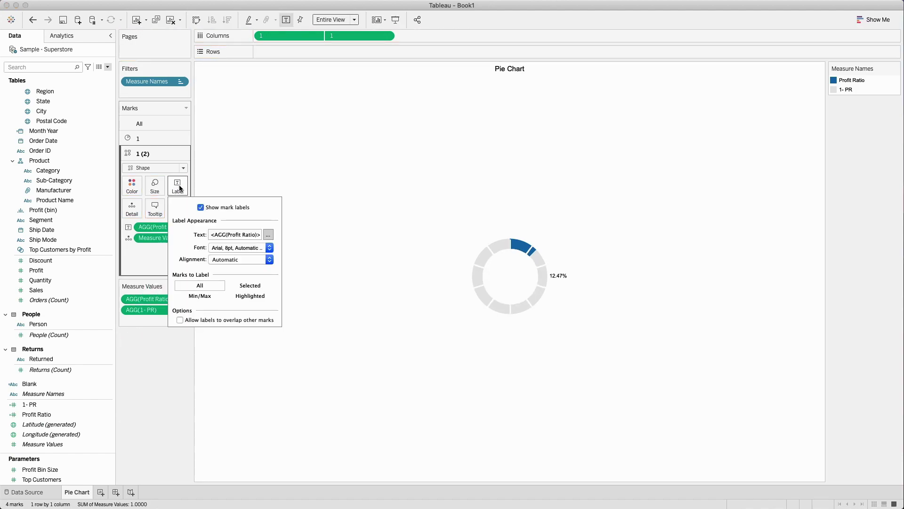
left_click(270, 259)
left_click(235, 302)
left_click(235, 348)
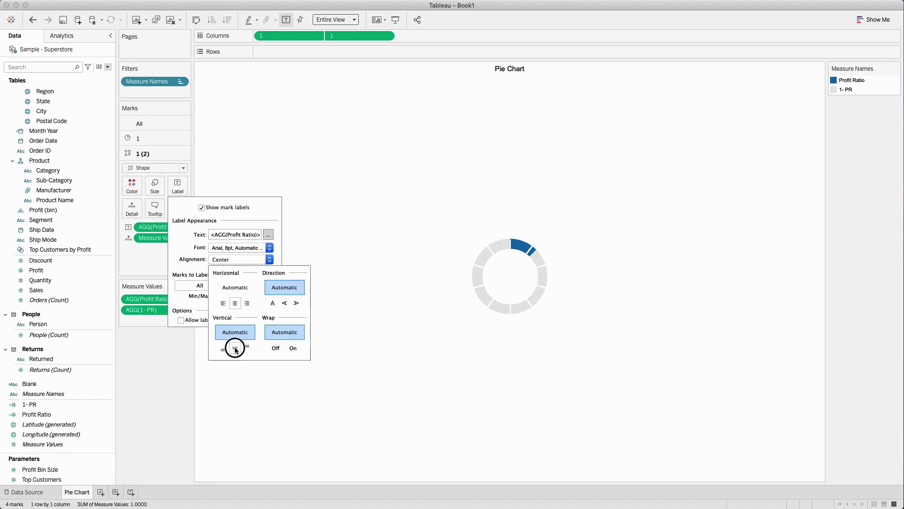
left_click(180, 319)
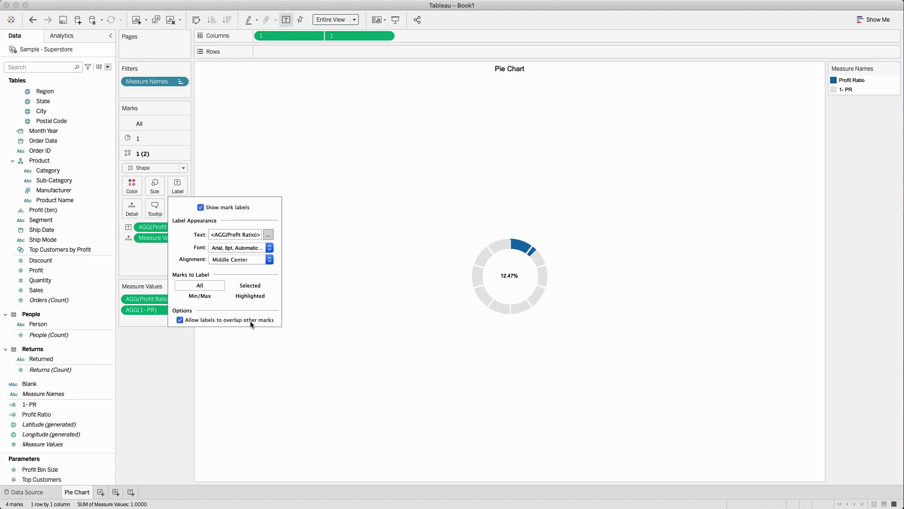
- Enlarge the 12.47% Profit Ratio label text to 18 pt
left_click(267, 234)
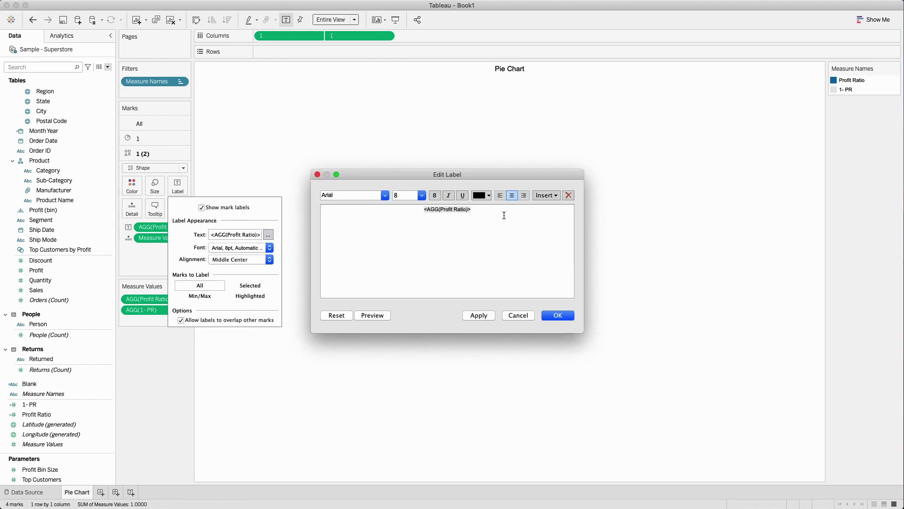
left_click(420, 195)
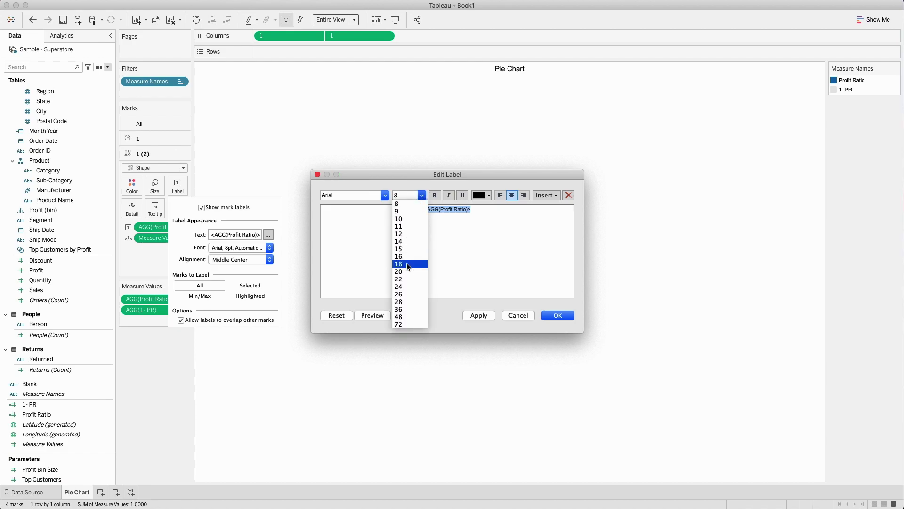
left_click(407, 265)
left_click(551, 317)
left_click(398, 211)
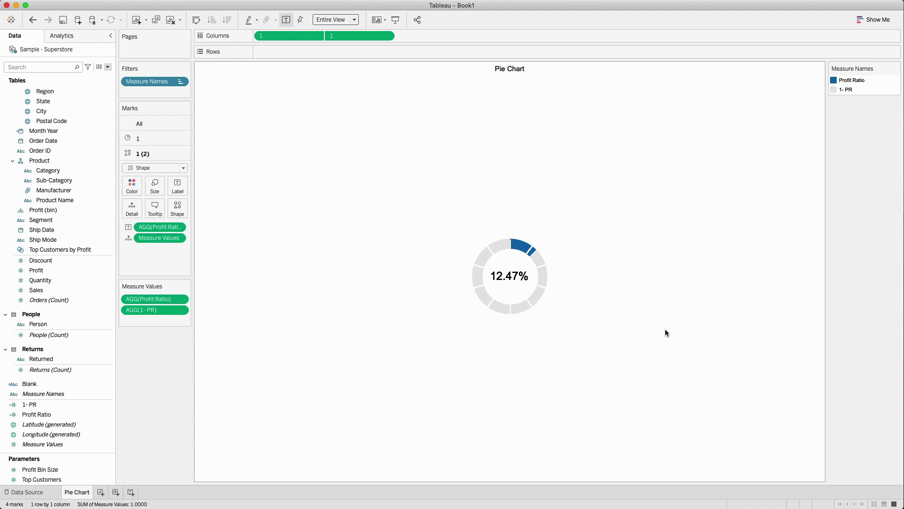
mouse_move(550, 260)
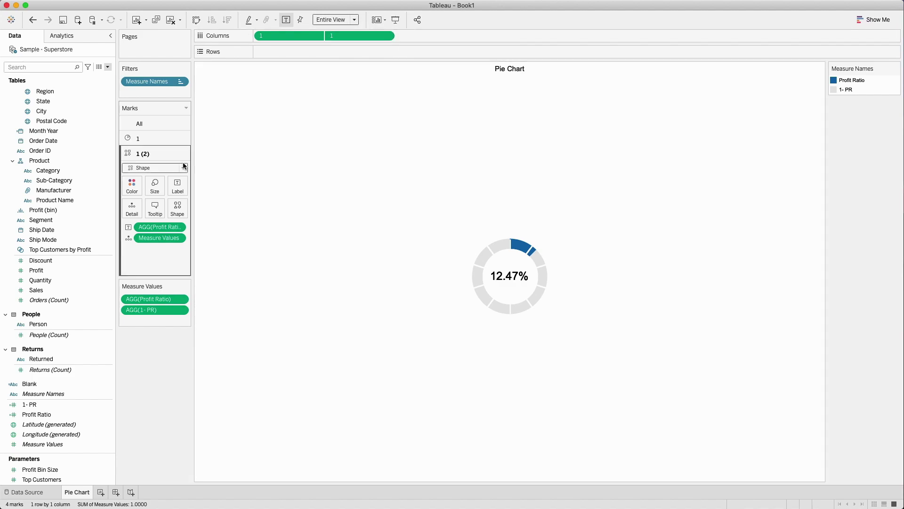
- On the All marks card, drag the Size slider right to enlarge the donut ring
left_click(149, 128)
left_click(155, 155)
left_click_drag(189, 179, 199, 181)
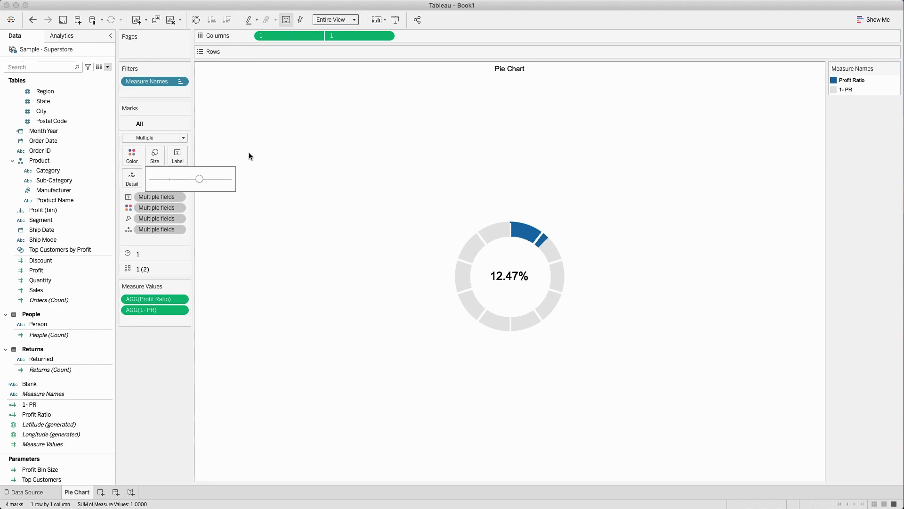